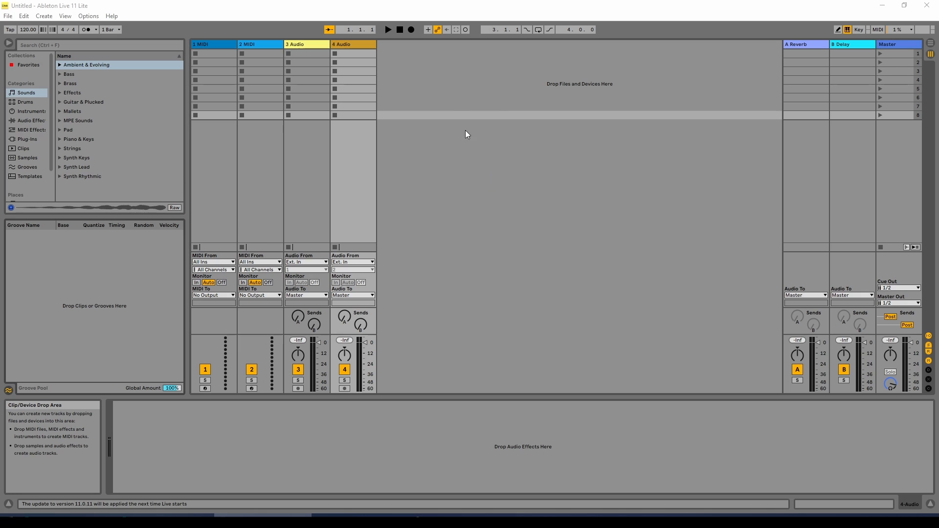
Delete the two audio tracks, 4 Audio and 3 Audio, leaving only the MIDI tracks.
right_click(360, 44)
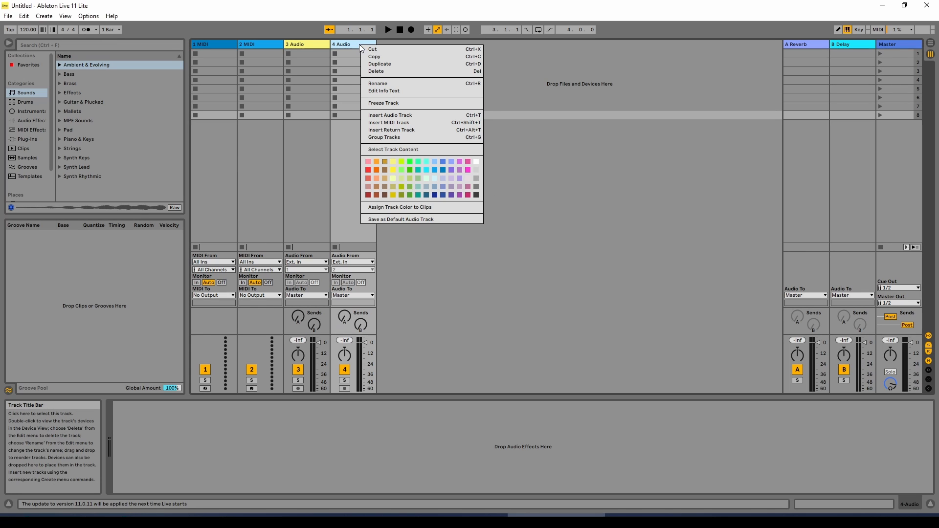
click(389, 73)
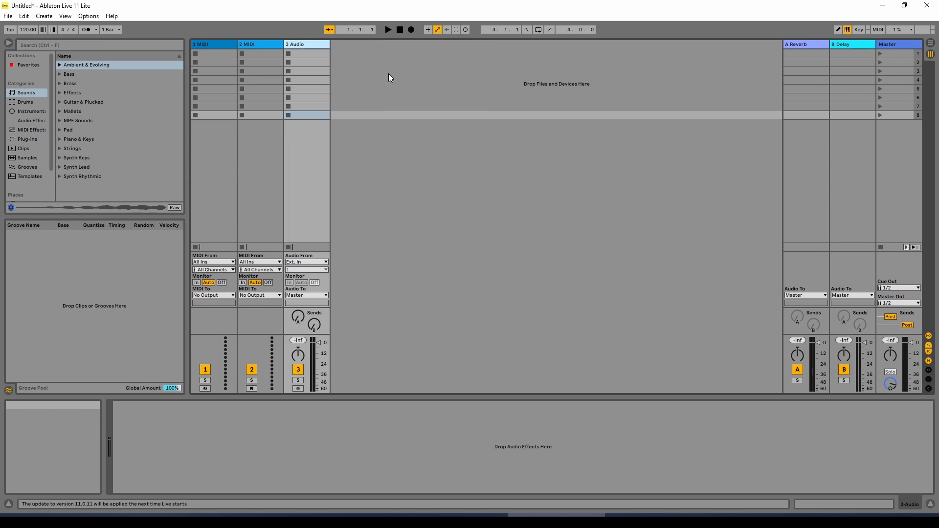
right_click(309, 43)
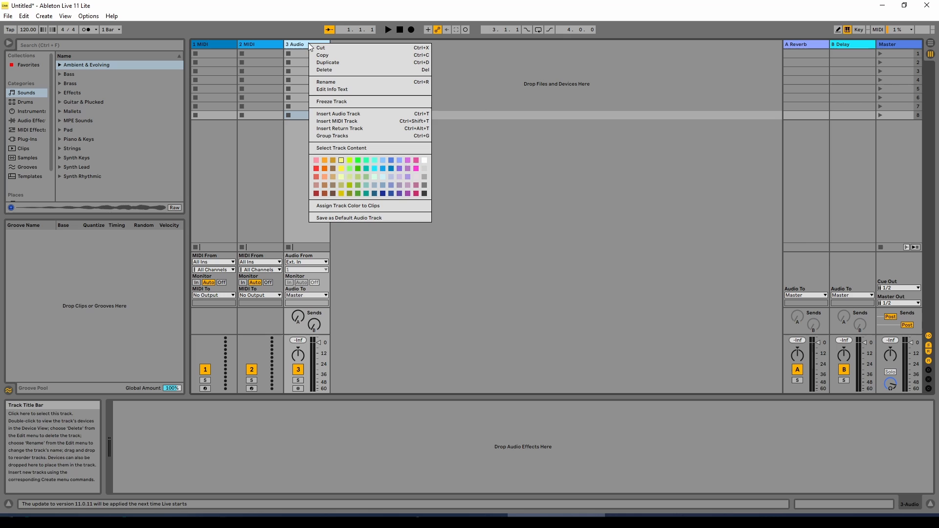
click(329, 72)
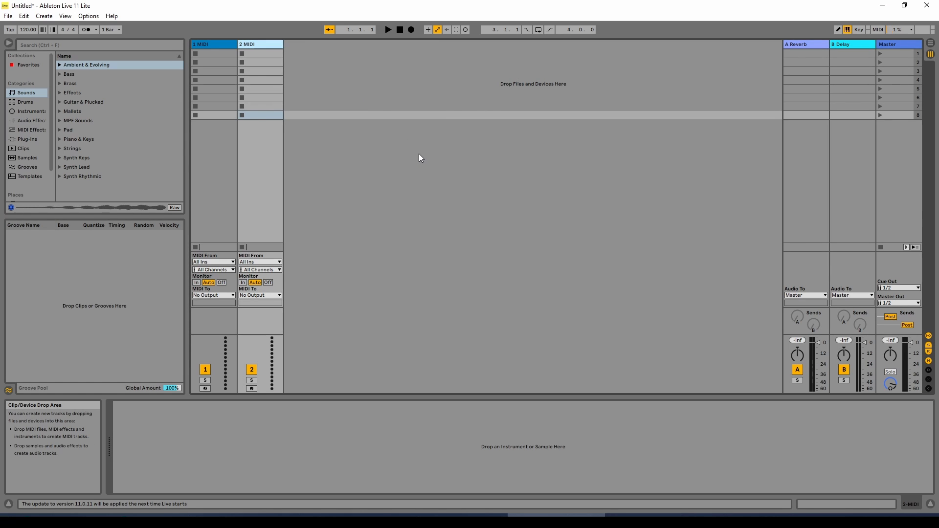
click(428, 172)
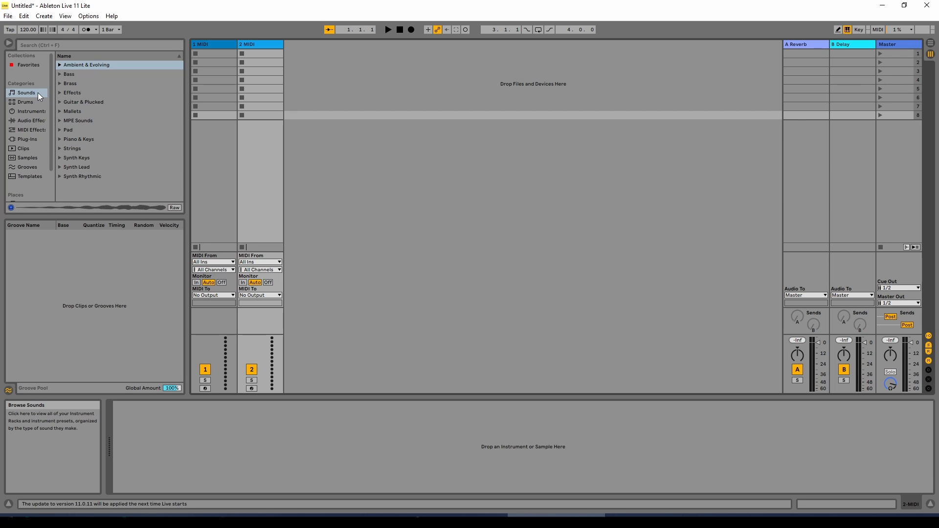
Load the Dark Swarm.adg preset from the Ambient & Evolving sounds onto the first MIDI track.
click(60, 64)
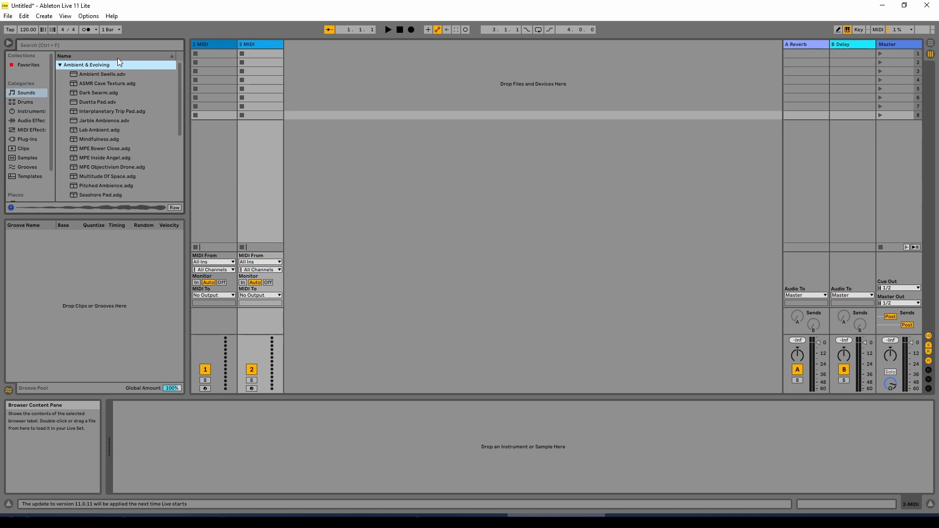
click(117, 93)
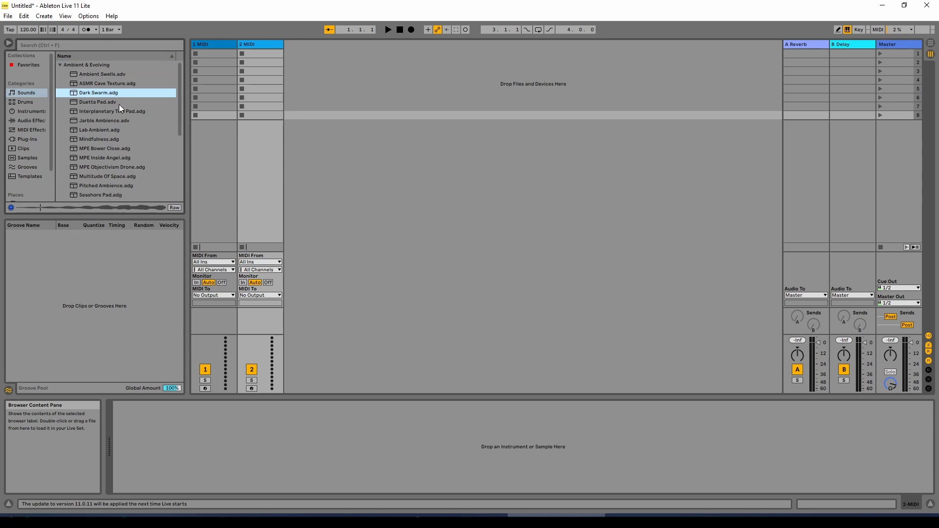
click(10, 209)
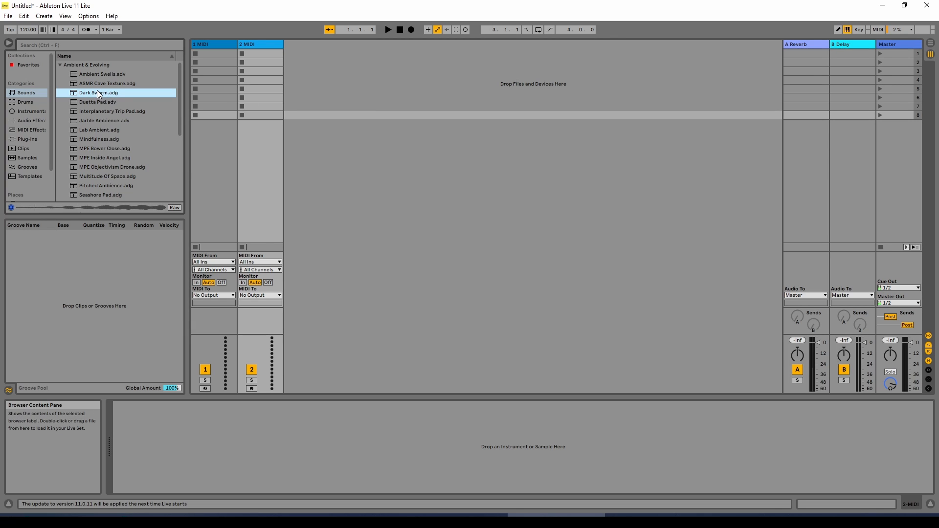
drag(96, 93, 215, 54)
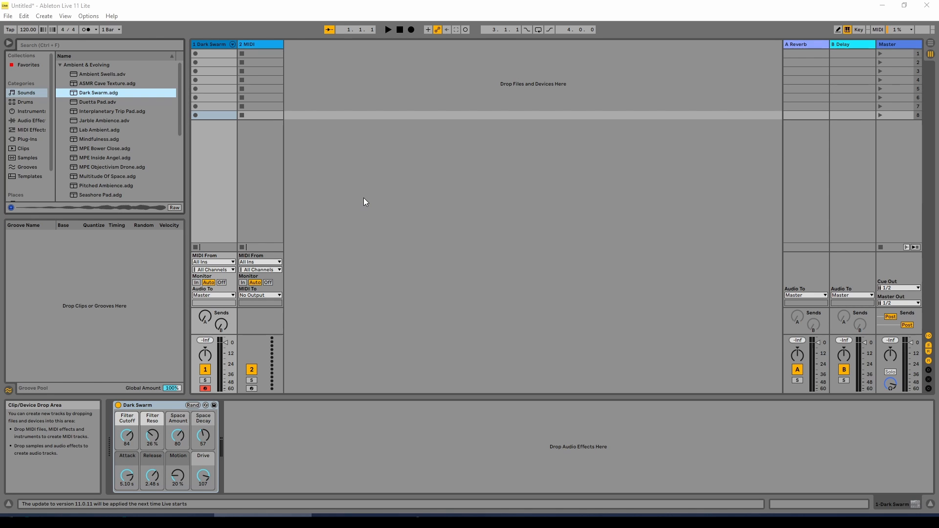
Create an empty MIDI clip in the Dark Swarm track's first slot and enable note preview to audition several piano keys.
double_click(212, 54)
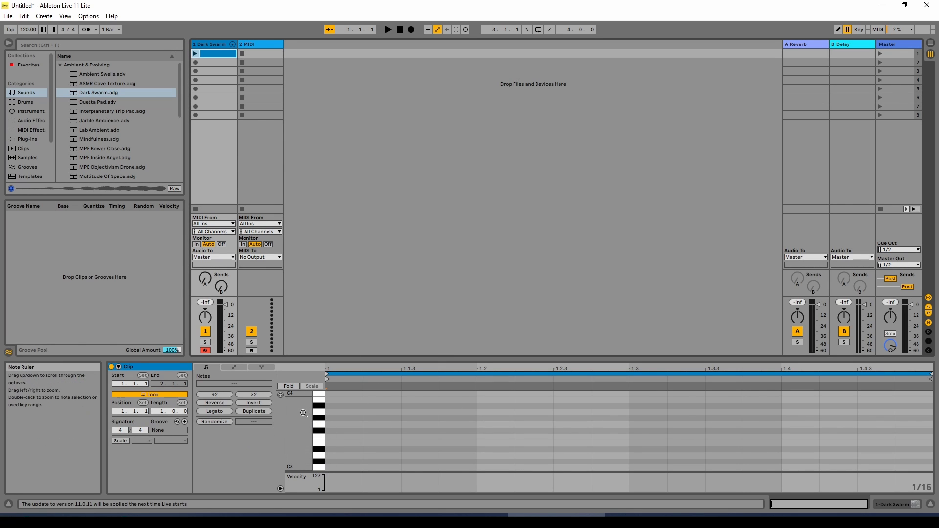
click(281, 394)
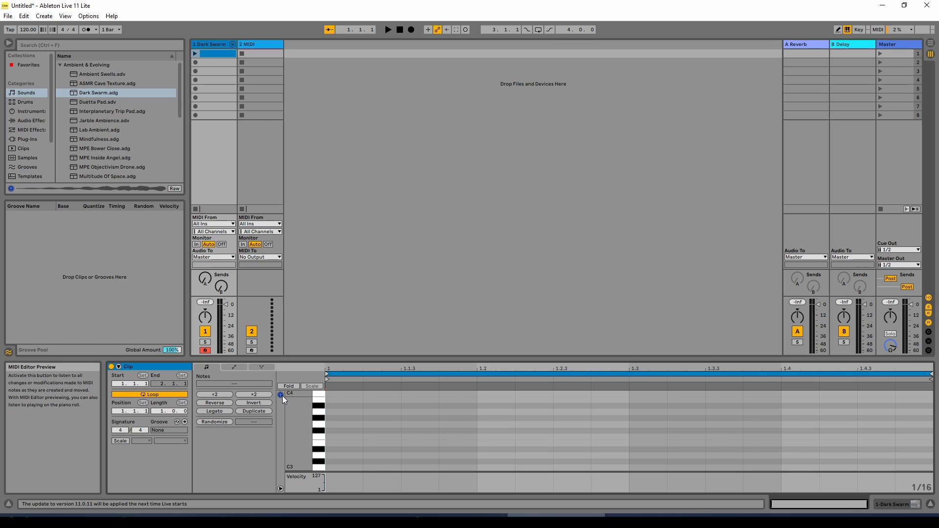
click(322, 406)
click(324, 417)
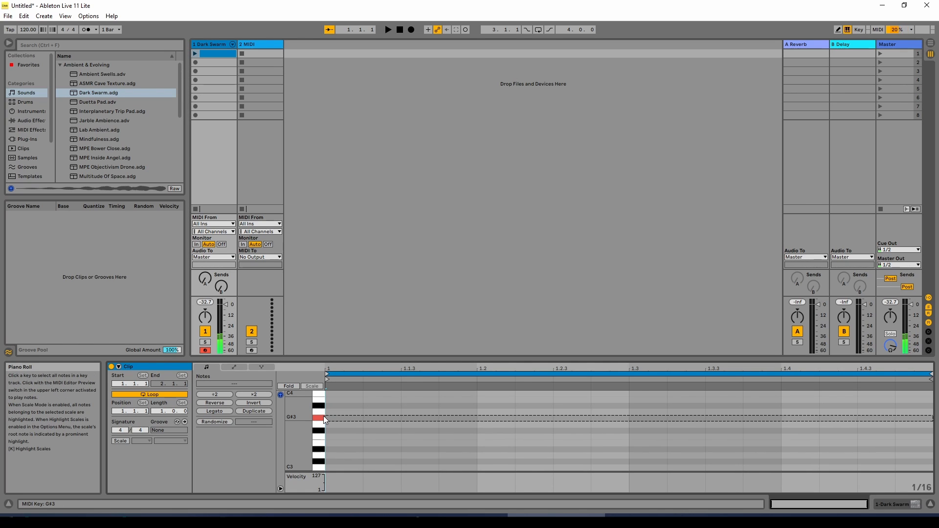
click(321, 432)
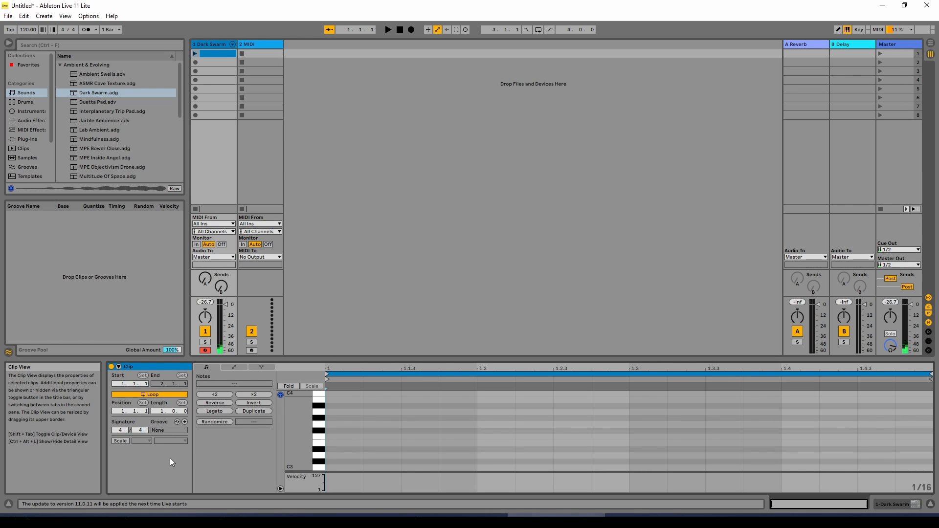
Enable the C Major scale for the clip and set its loop length to 4 bars.
click(125, 441)
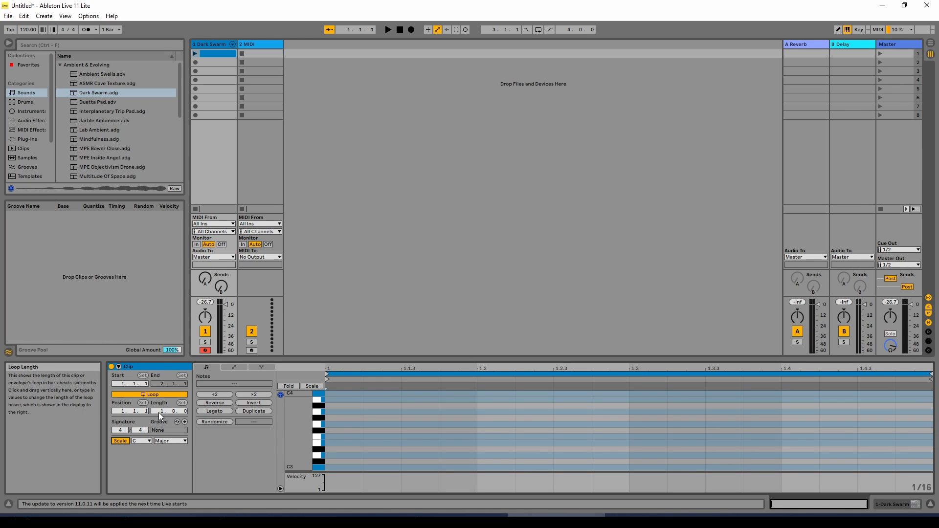
drag(160, 413, 160, 395)
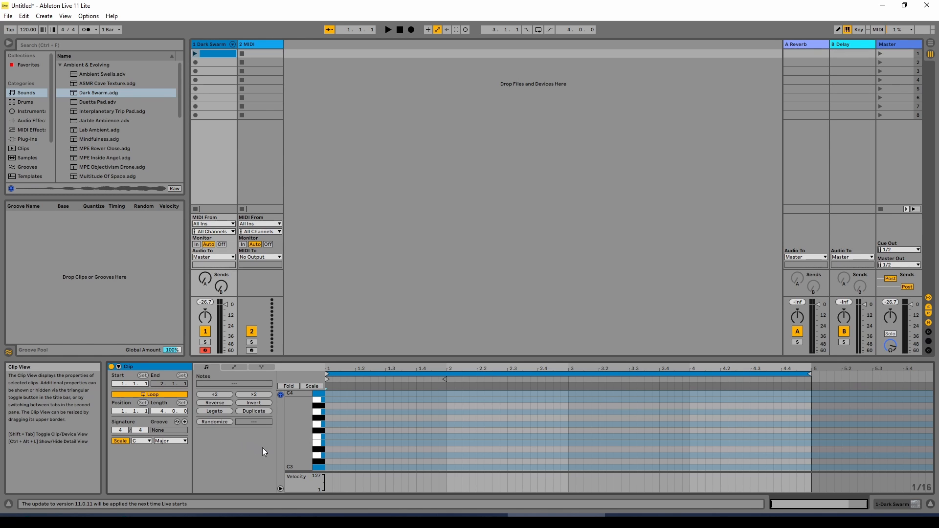
Enter a C2, E2 and G2 chord at the start of bar 1 and lengthen its notes to one full bar.
click(322, 467)
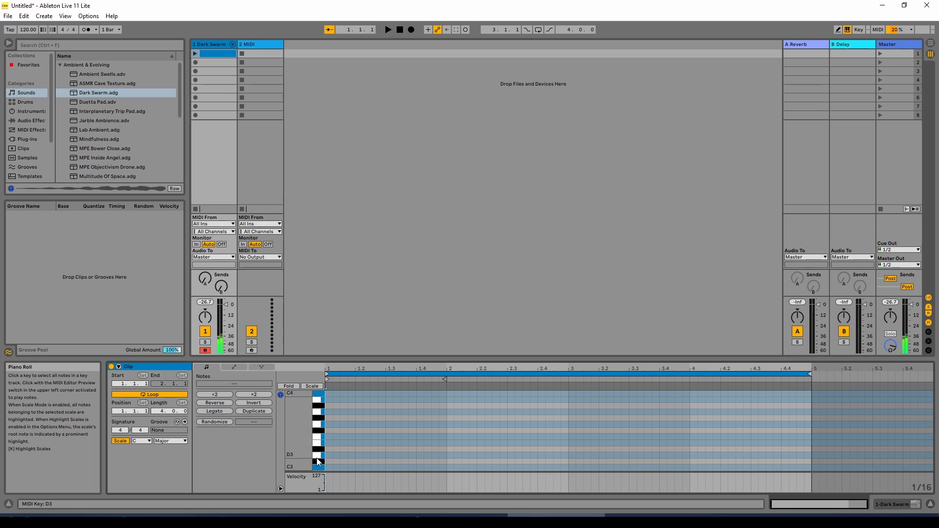
scroll(322, 458, down, 2)
scroll(321, 457, down, 5)
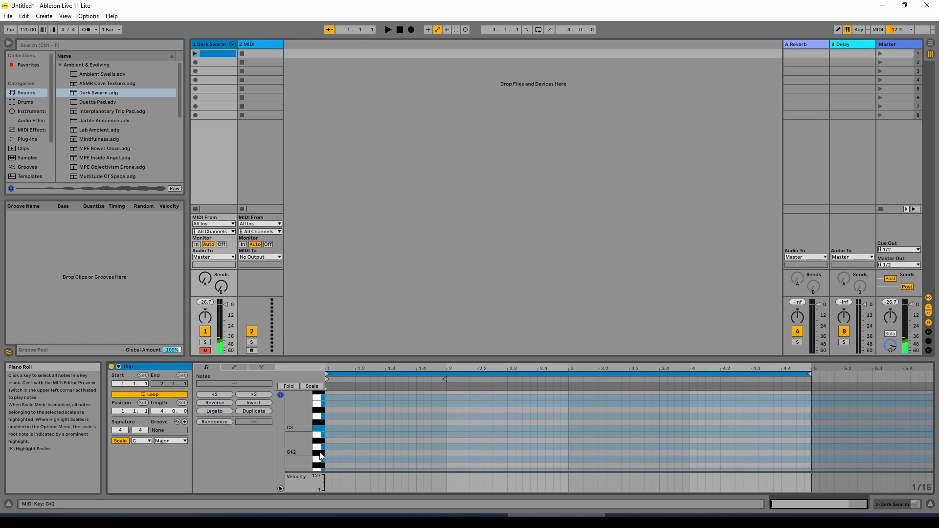
scroll(322, 460, down, 2)
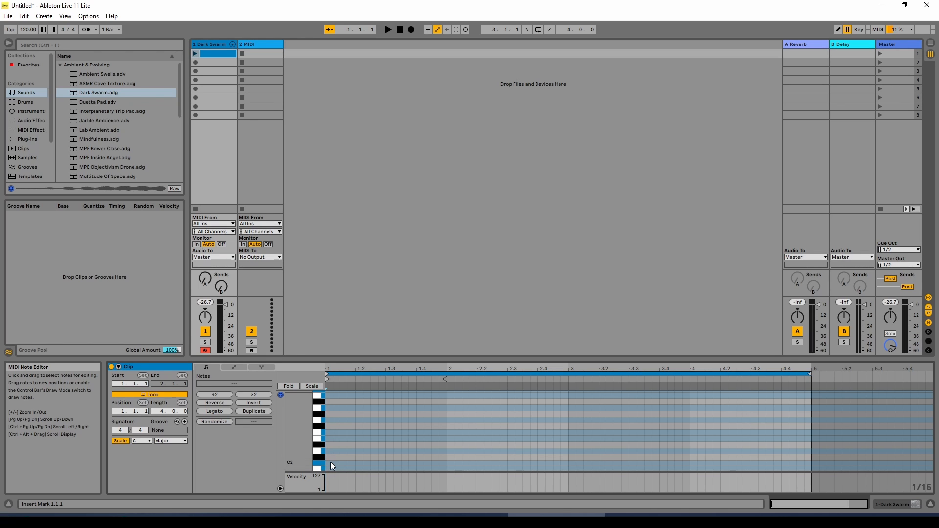
double_click(329, 463)
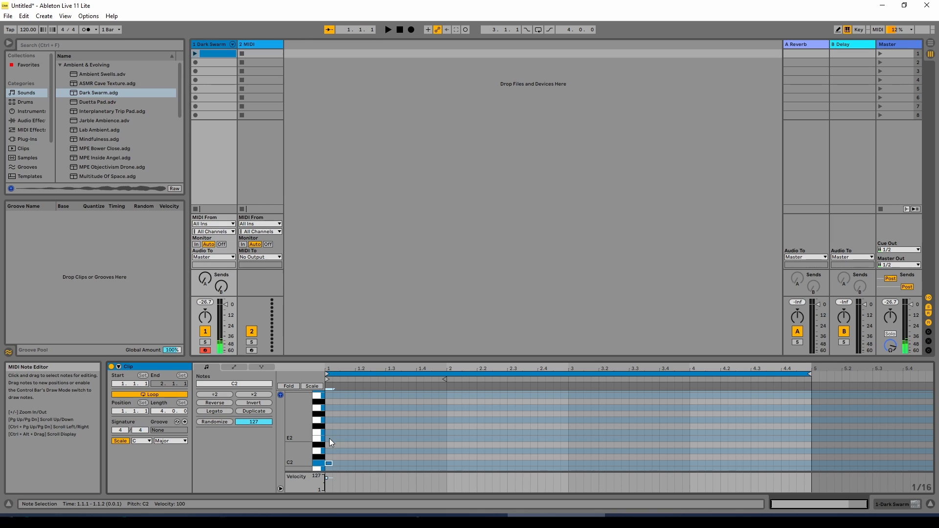
double_click(329, 439)
double_click(329, 421)
drag(344, 462, 325, 413)
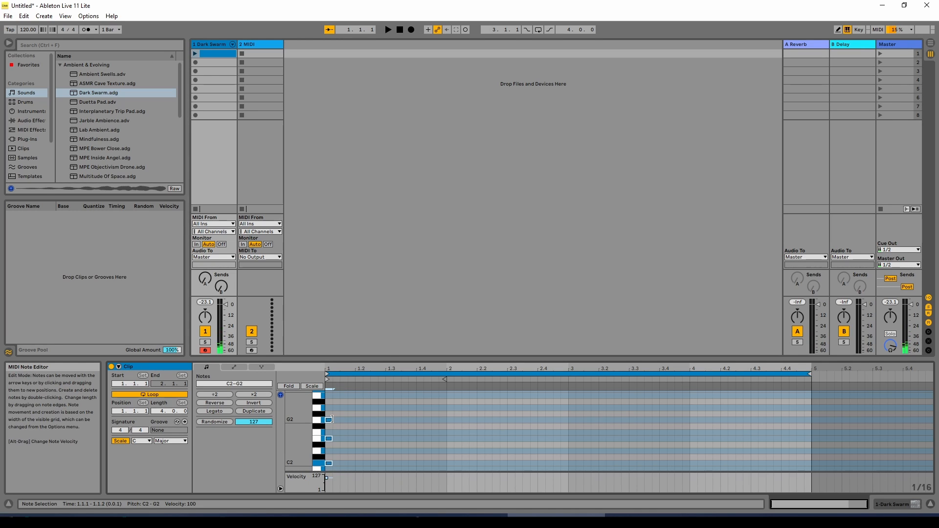
drag(330, 420, 448, 413)
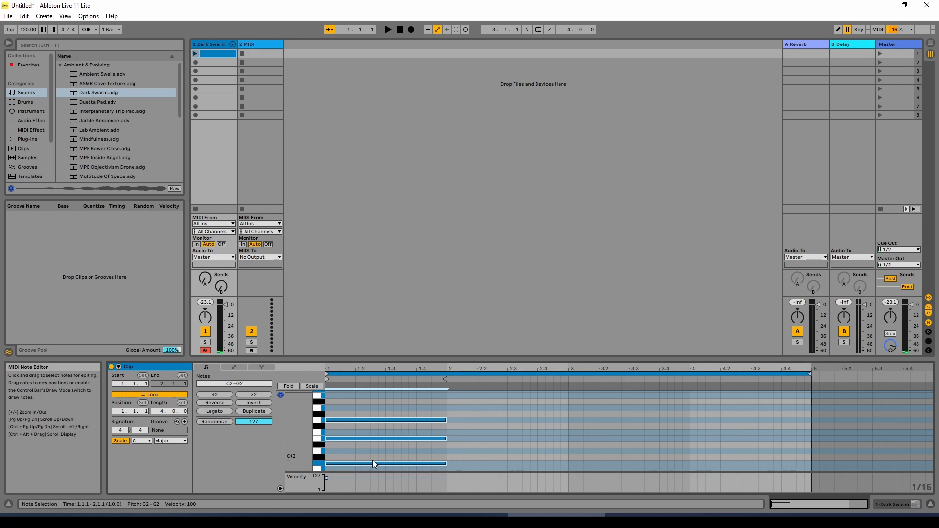
Duplicate the three-note chord from bar 1 into bar 2.
click(332, 398)
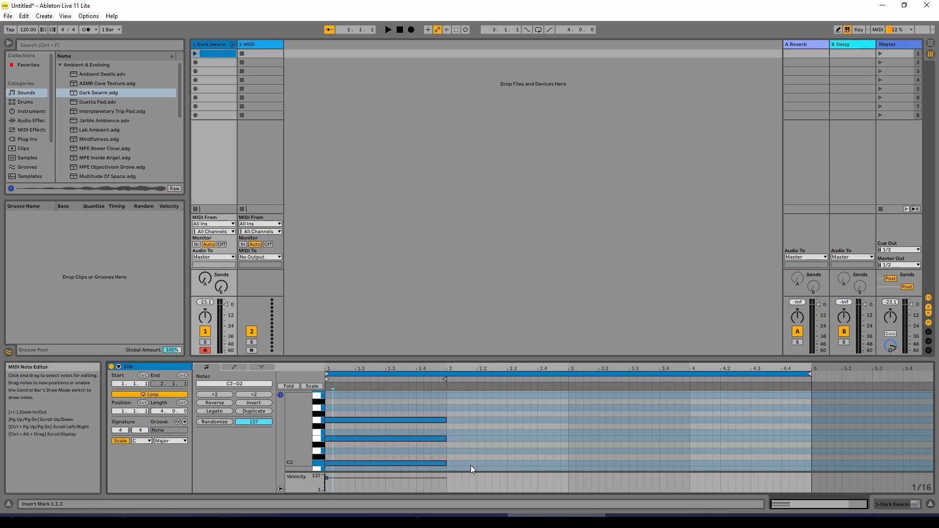
drag(470, 465, 367, 416)
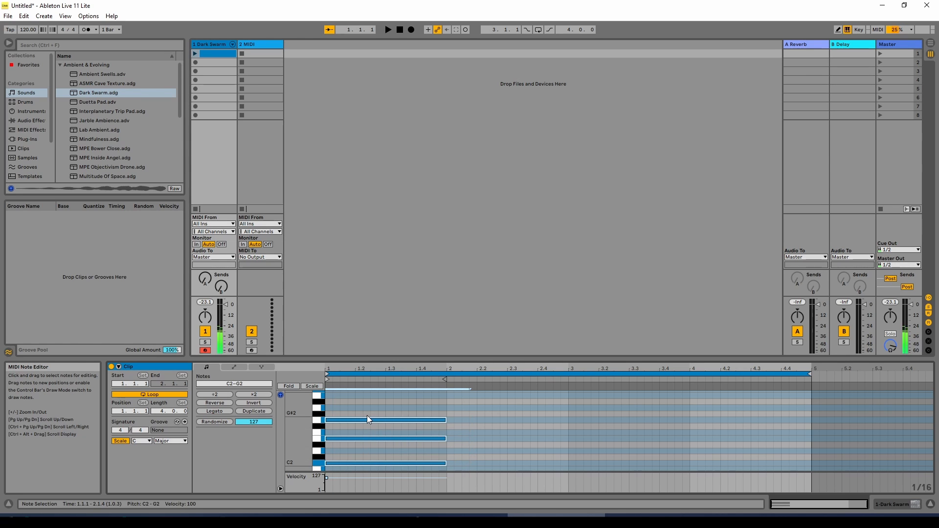
right_click(362, 419)
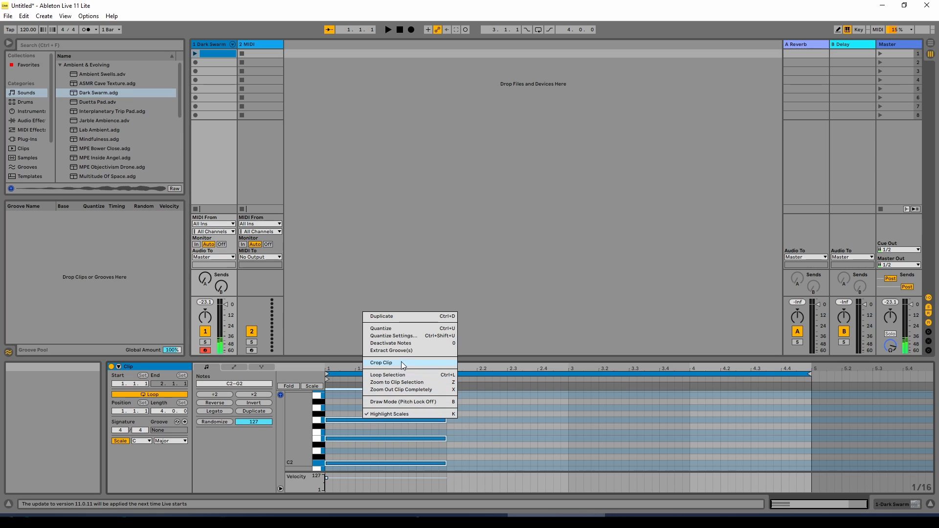
click(382, 316)
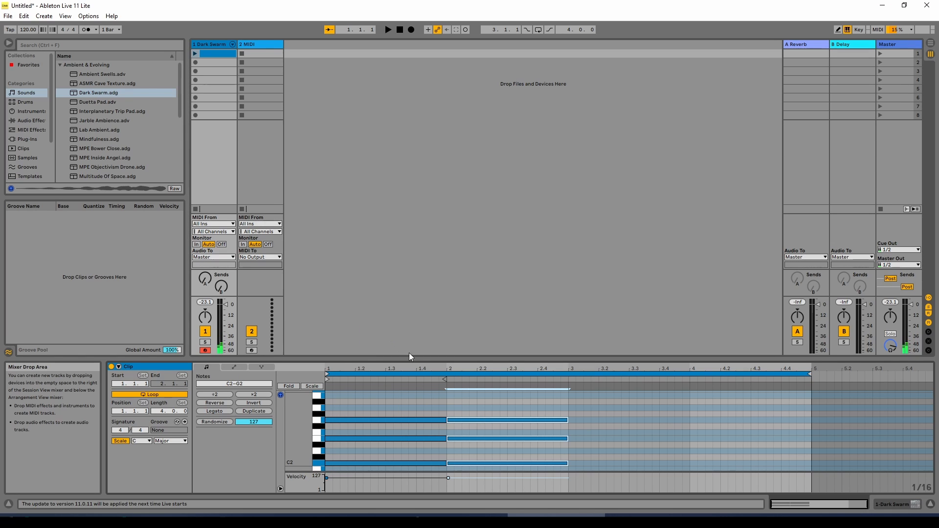
click(499, 406)
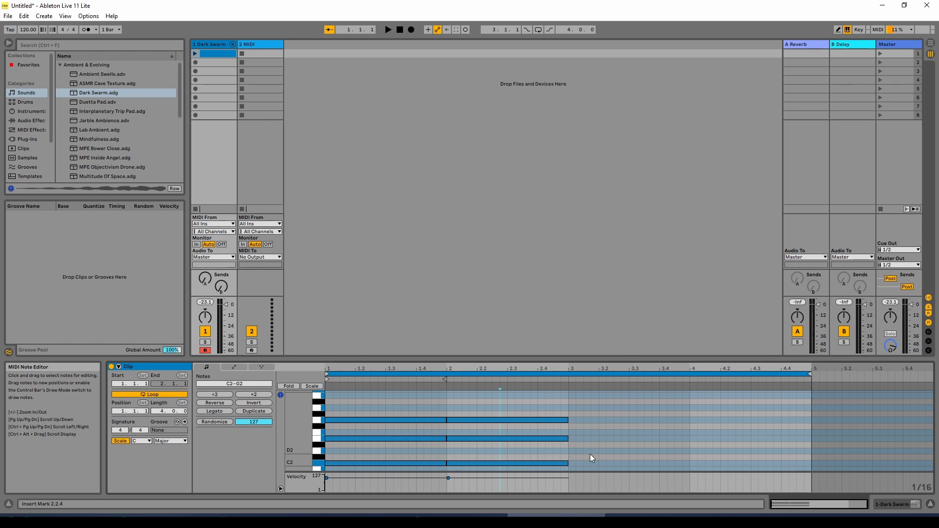
Build a chord in bar 3 from F2, A2 and C3, each note one full bar long.
double_click(575, 432)
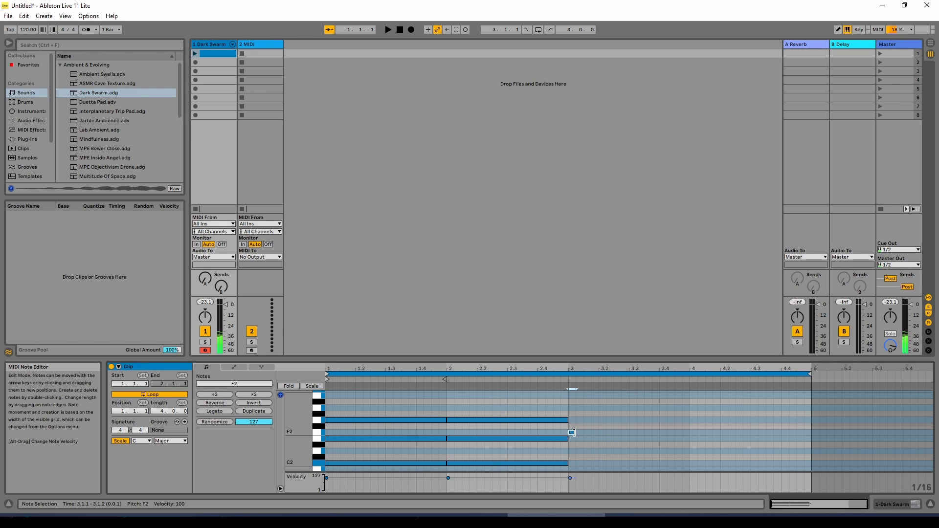
drag(572, 432, 688, 433)
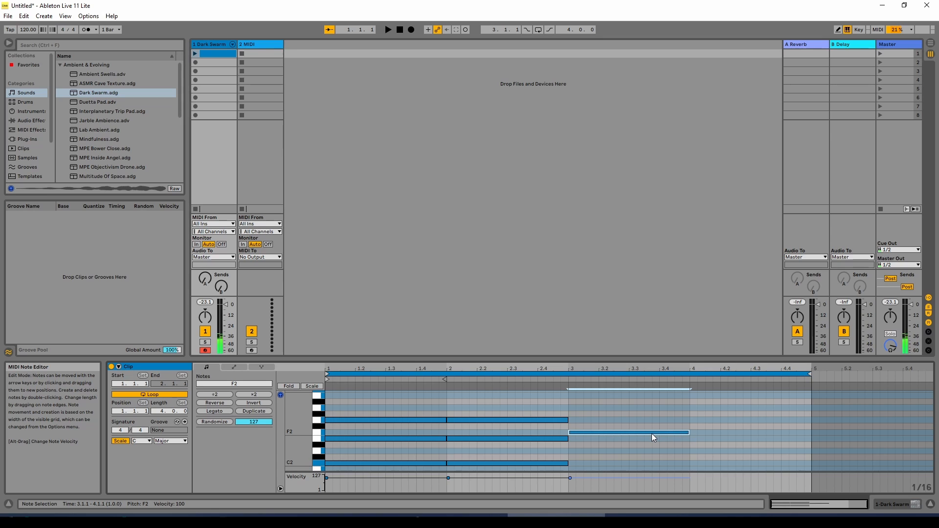
click(577, 408)
double_click(572, 408)
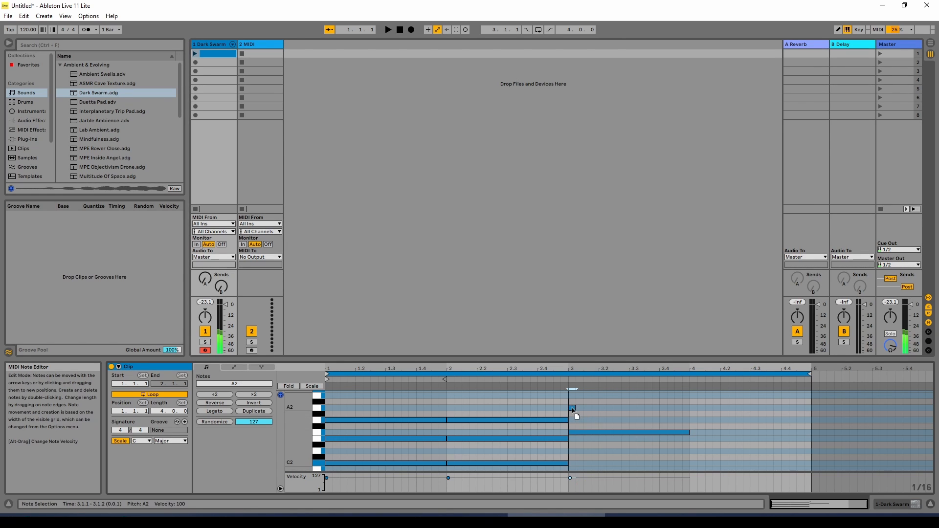
drag(573, 408, 690, 408)
scroll(564, 425, up, 1)
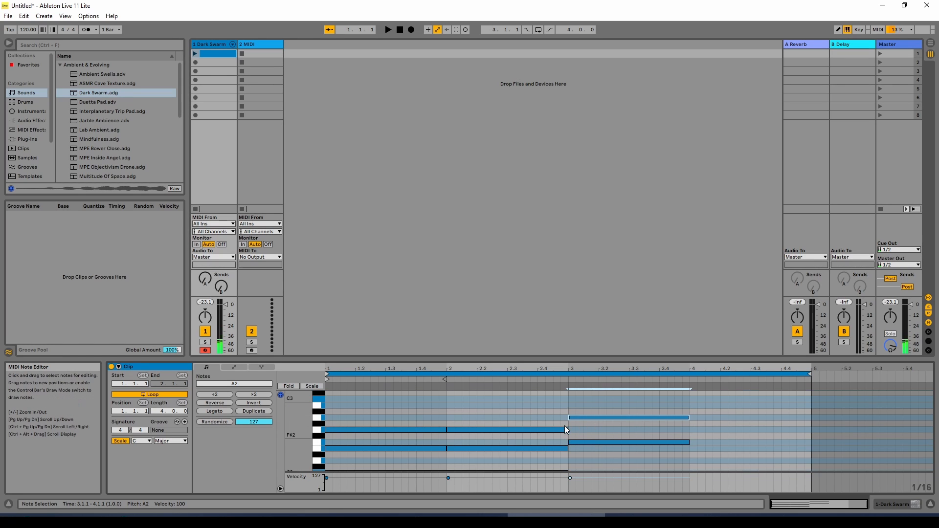
click(577, 400)
double_click(571, 401)
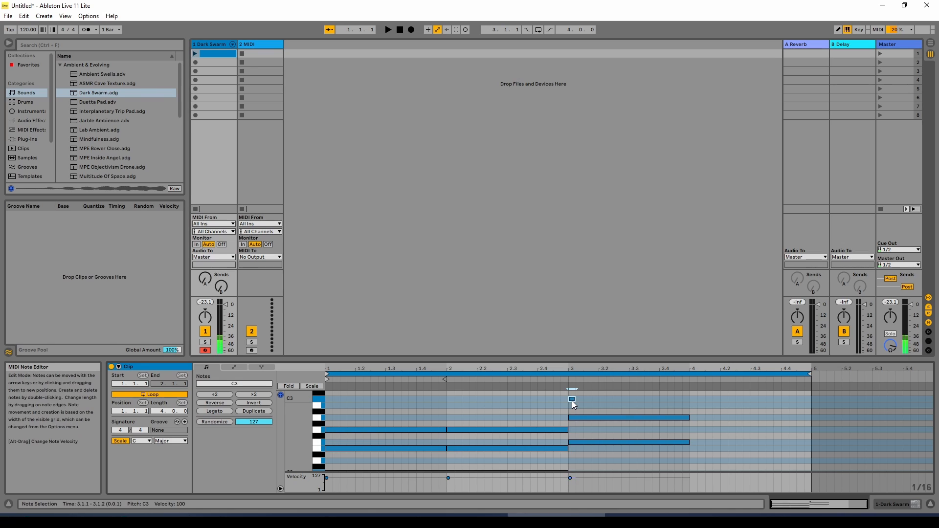
drag(576, 400, 688, 400)
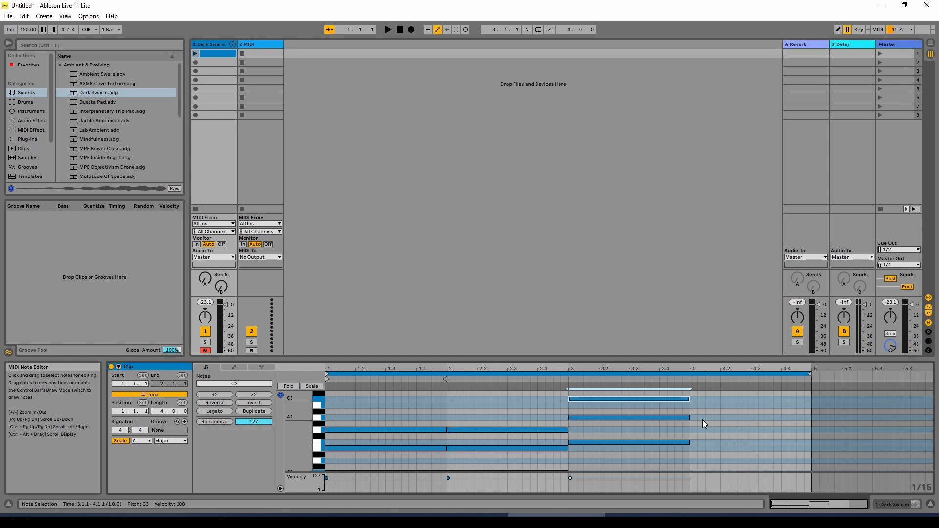
Build a chord in bar 4 from G2, B2 and D3, each note one full bar long, and play the clip to audition it.
scroll(712, 430, down, 1)
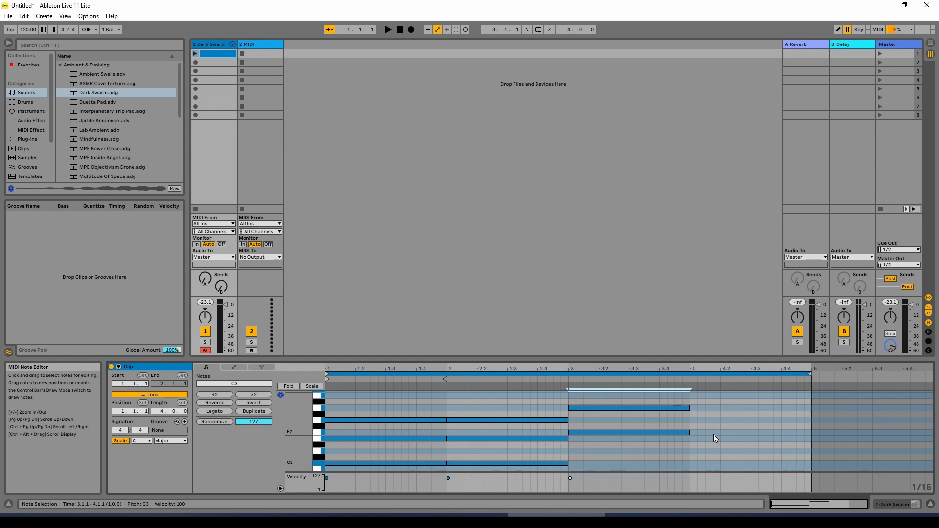
double_click(692, 421)
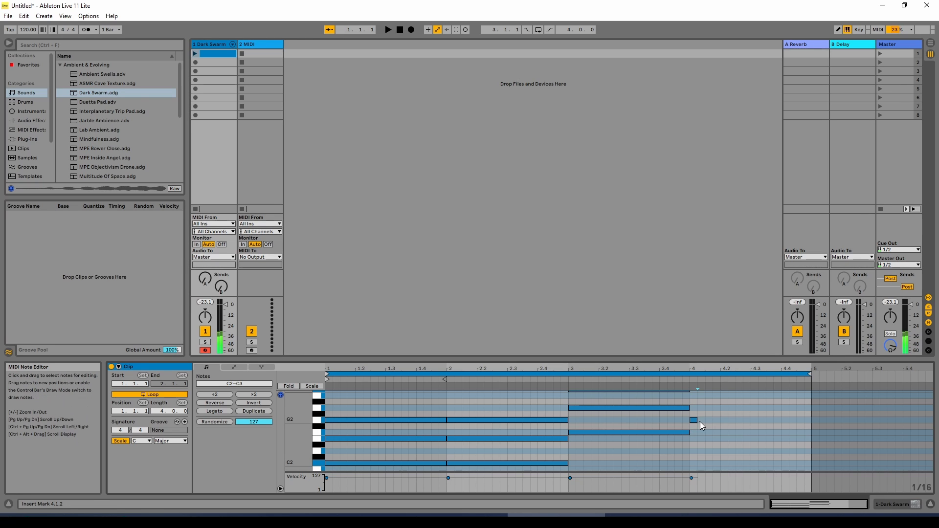
drag(698, 422, 811, 424)
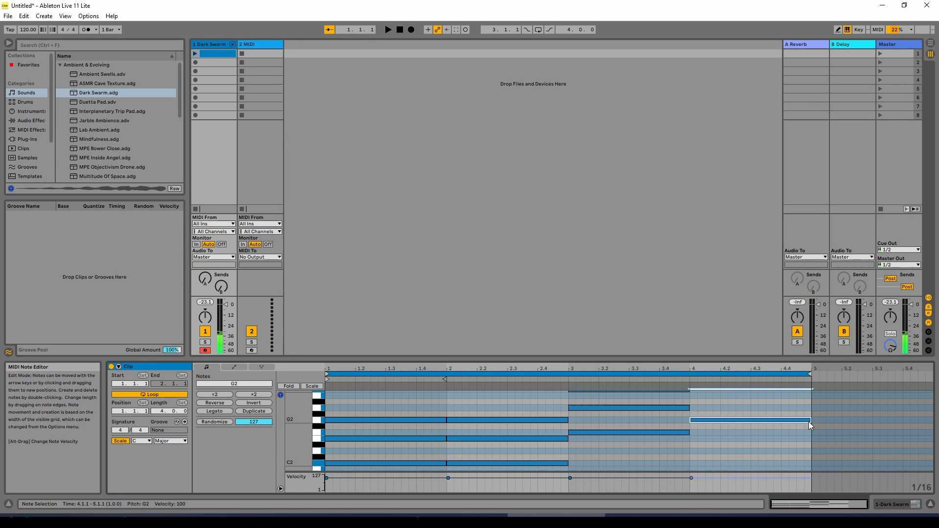
double_click(695, 396)
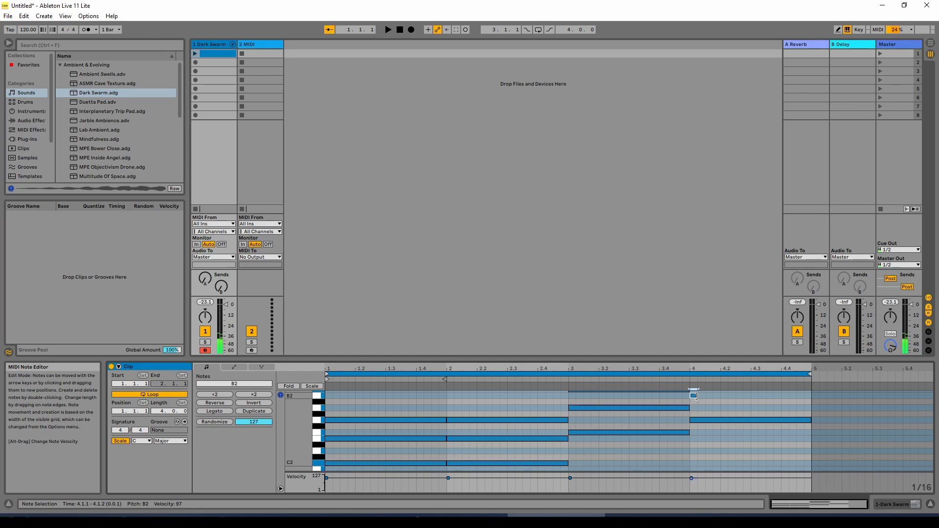
drag(694, 395, 811, 395)
scroll(718, 424, up, 1)
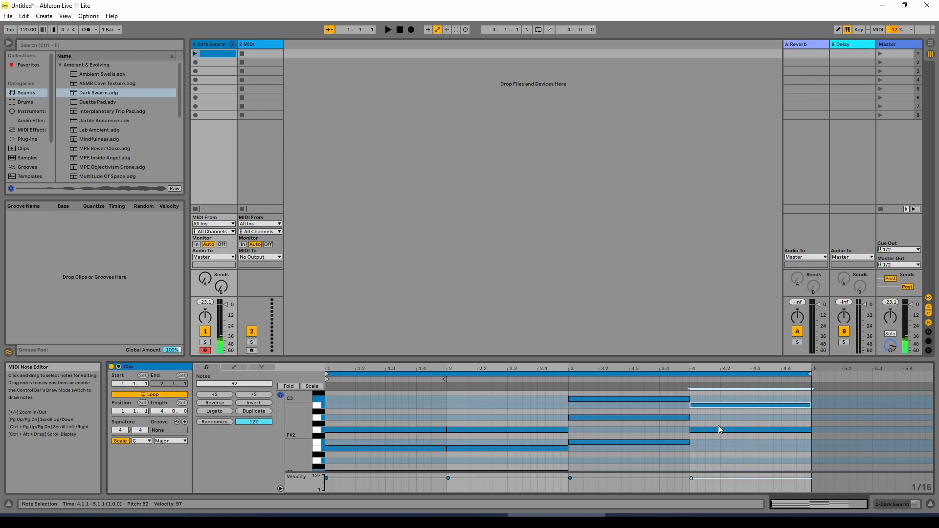
scroll(714, 428, up, 1)
double_click(693, 397)
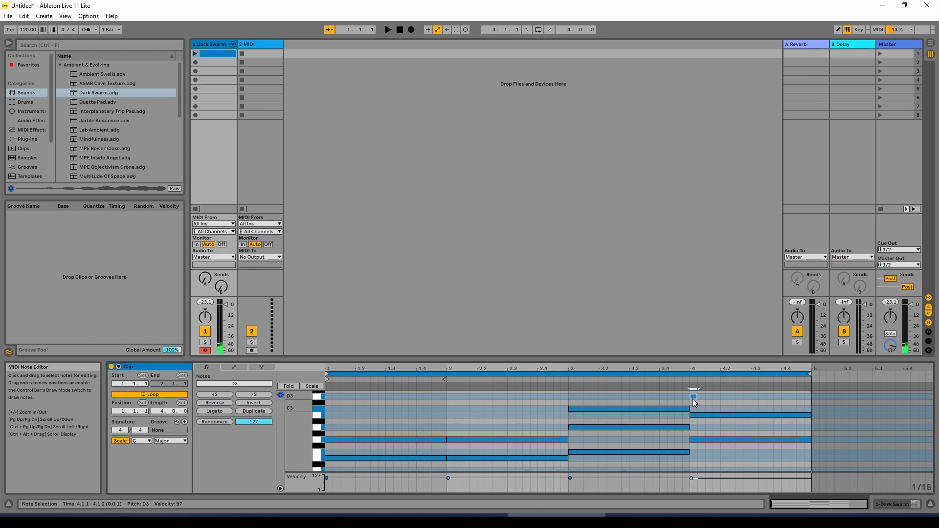
drag(698, 396, 811, 395)
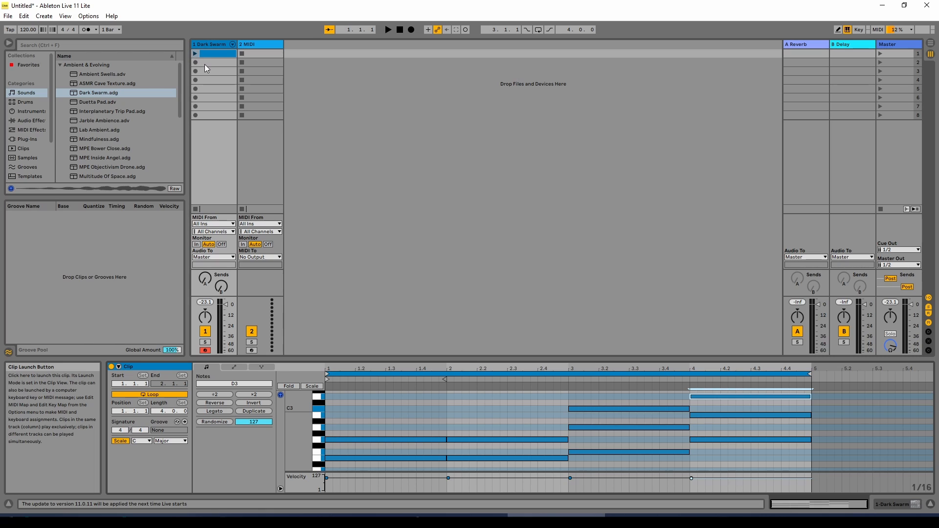
click(192, 52)
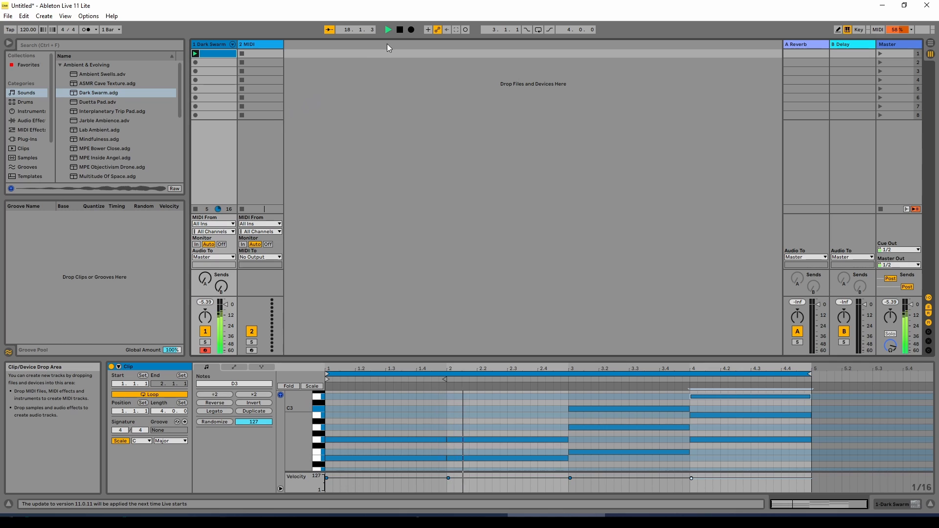
click(400, 29)
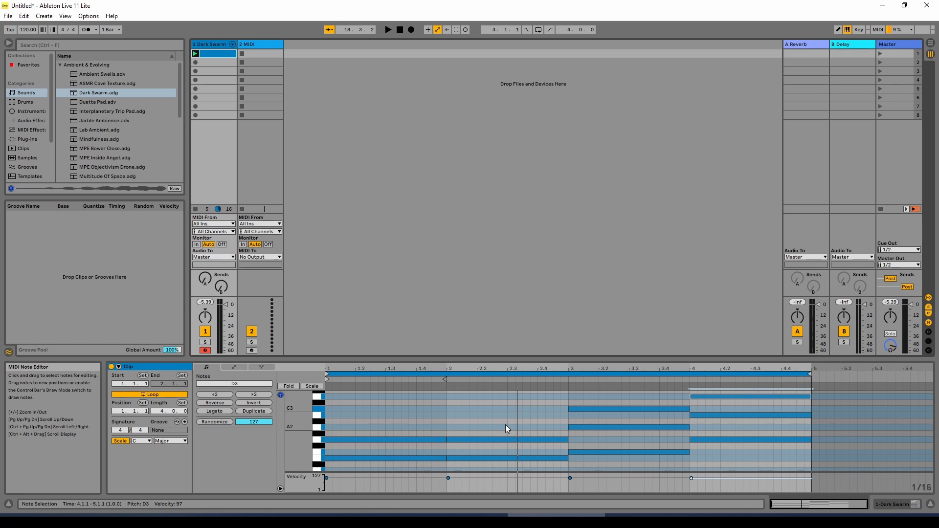
Transpose the lowest note of the bar 2 chord up one octave from C2 to C3.
scroll(506, 424, down, 3)
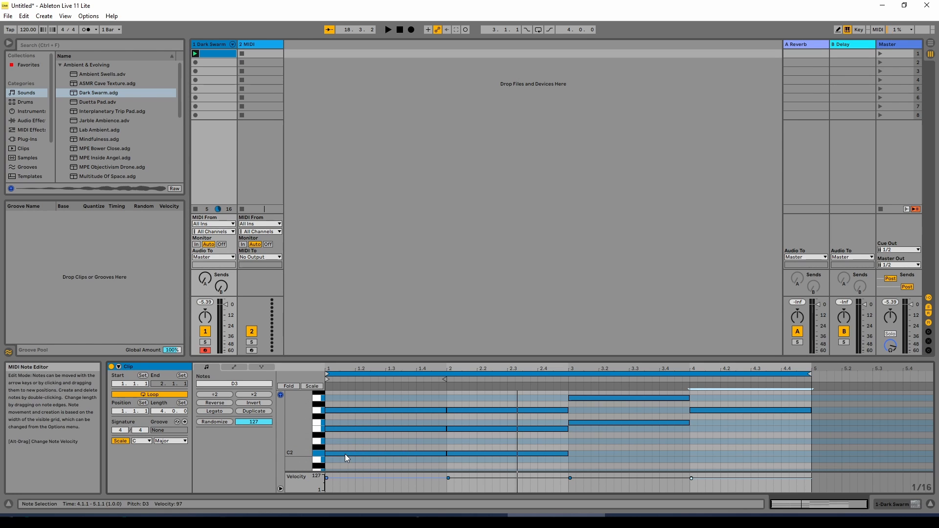
click(461, 454)
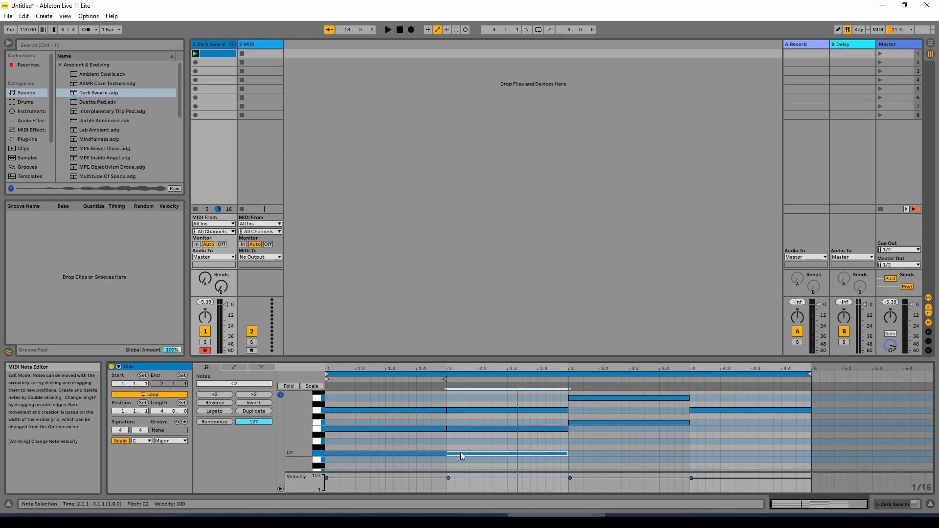
key(Up)
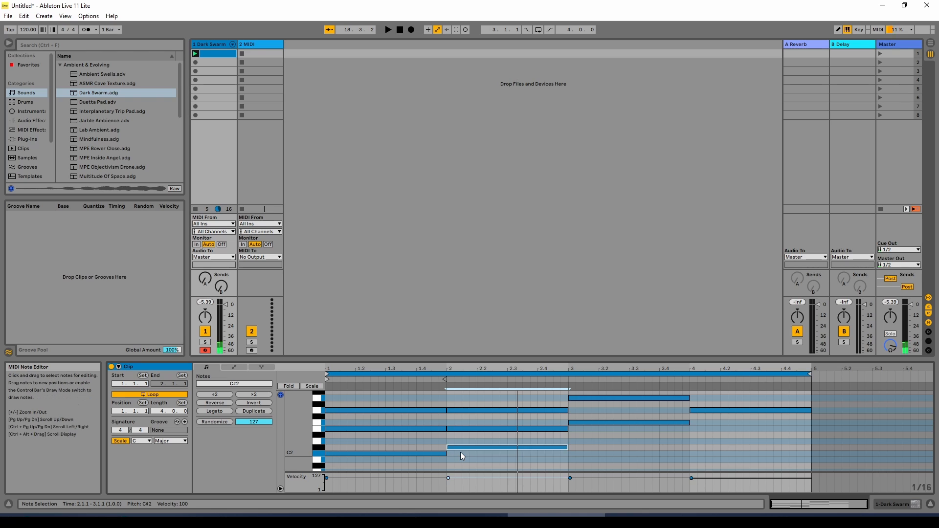
key(Up)
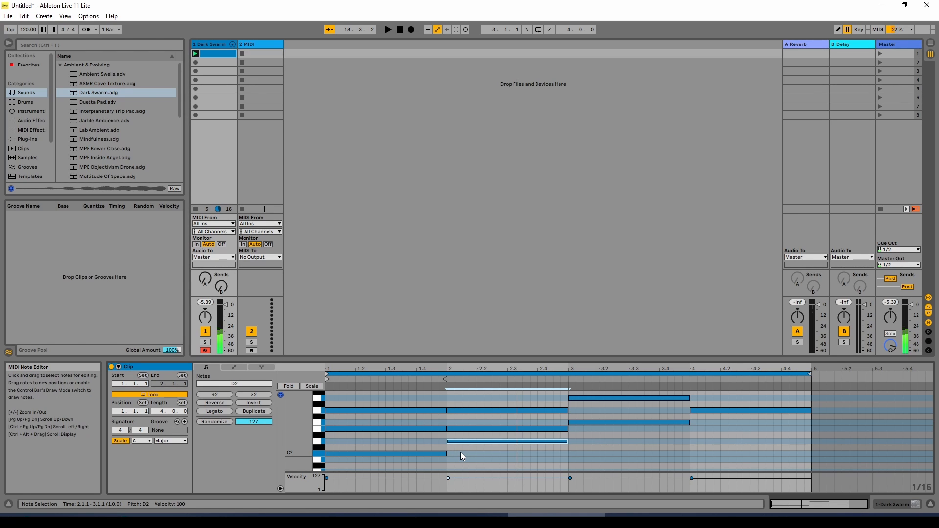
key(Up)
key(Up)
key(Up)
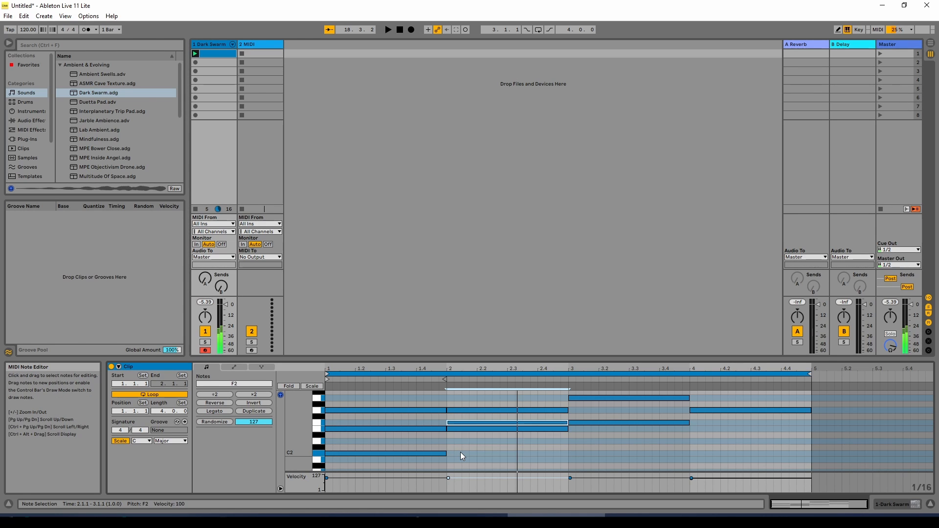
key(Up)
key(Up)
key(Up)
key(Up)
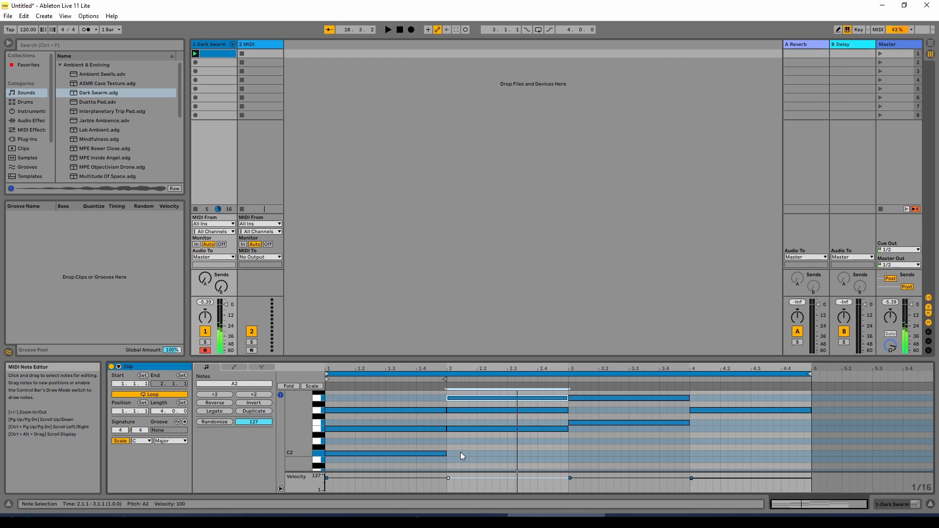
key(Up)
key(Up)
key(Up)
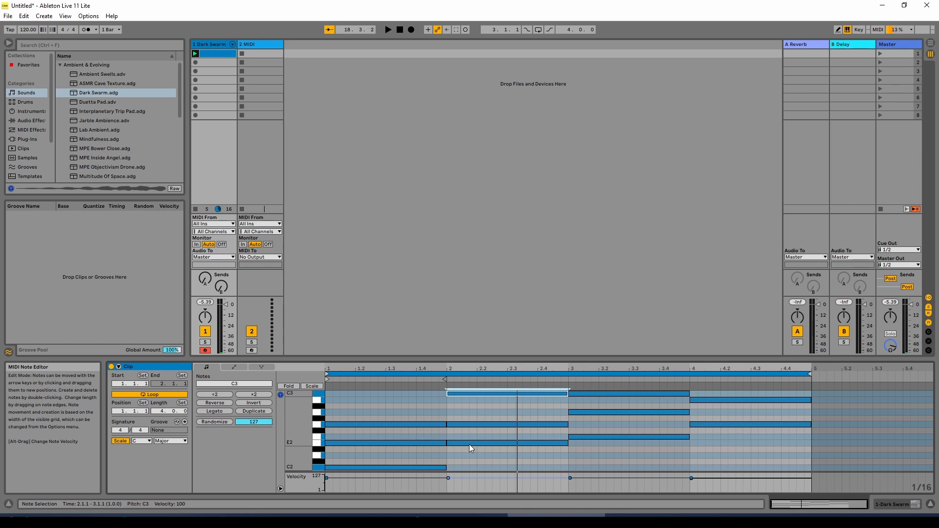
Play the clip to audition the revised chord progression, and stop playback.
click(416, 404)
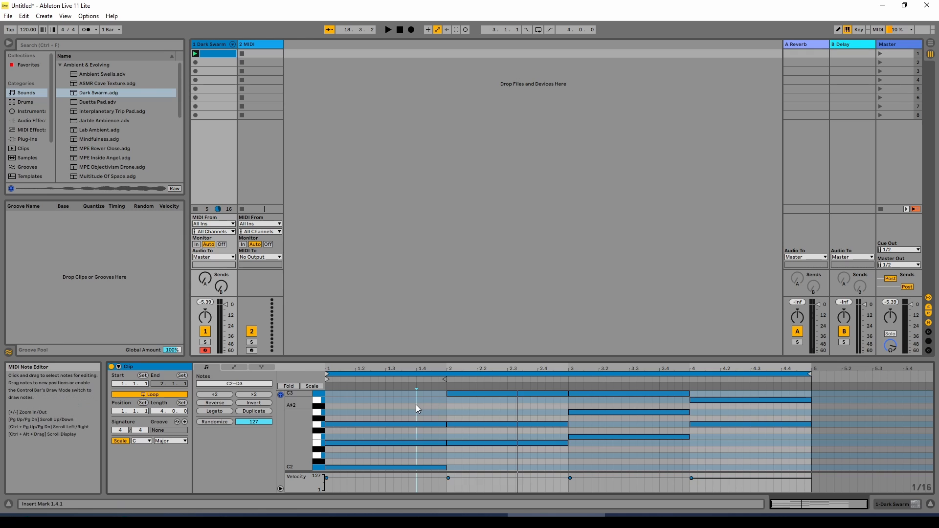
click(195, 53)
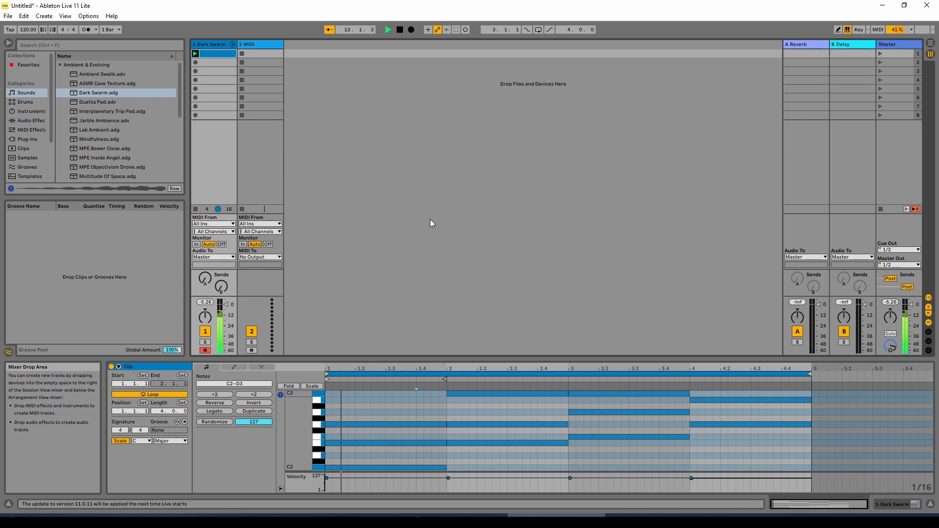
click(400, 29)
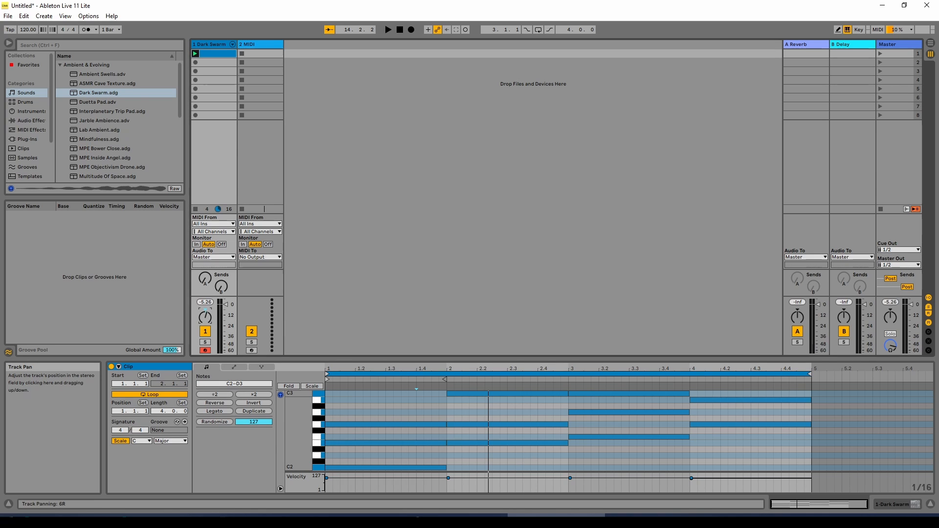
Load Dark Swarm.adg onto track 2 and pan the two Dark Swarm tracks apart, track 1 to the left and track 2 to the right.
drag(205, 317, 205, 325)
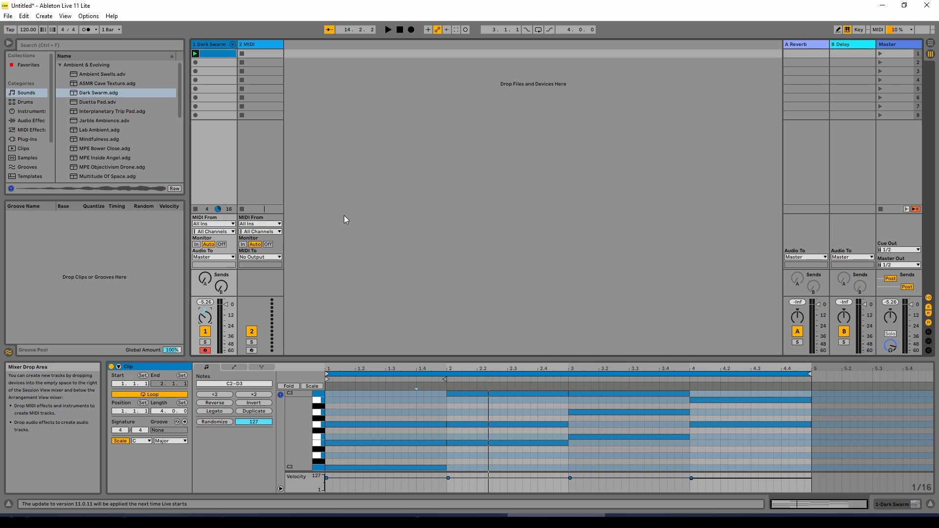
click(86, 94)
drag(256, 55, 257, 55)
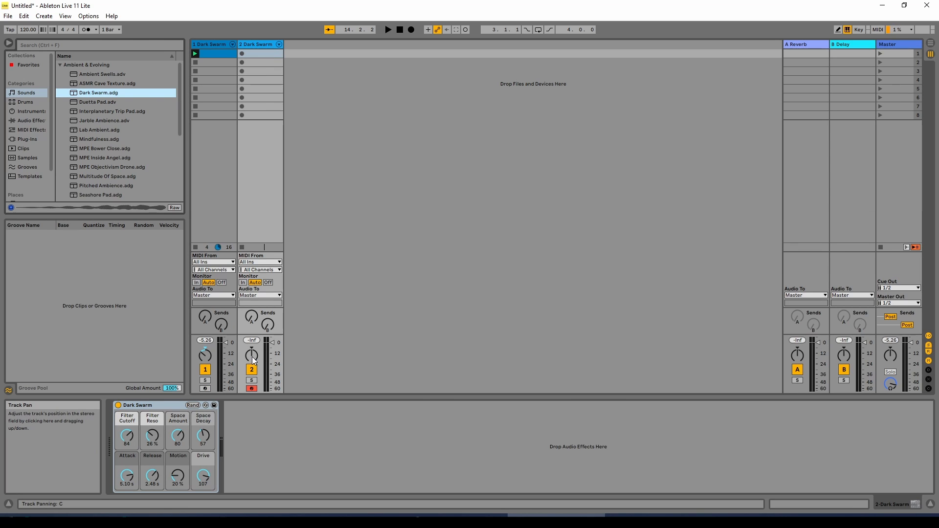
drag(253, 359, 253, 352)
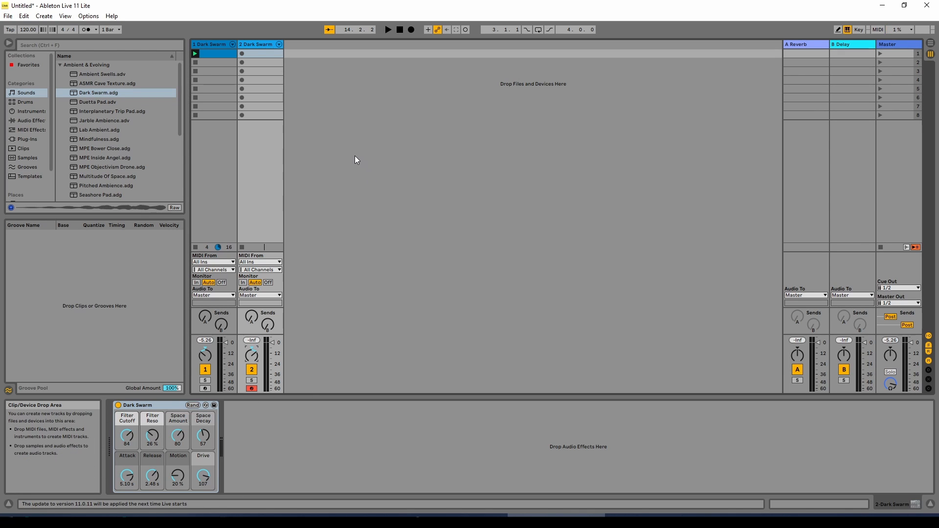
Create a four-bar clip in track 2's first slot and audition the C4, D4 and E4 keys.
double_click(260, 55)
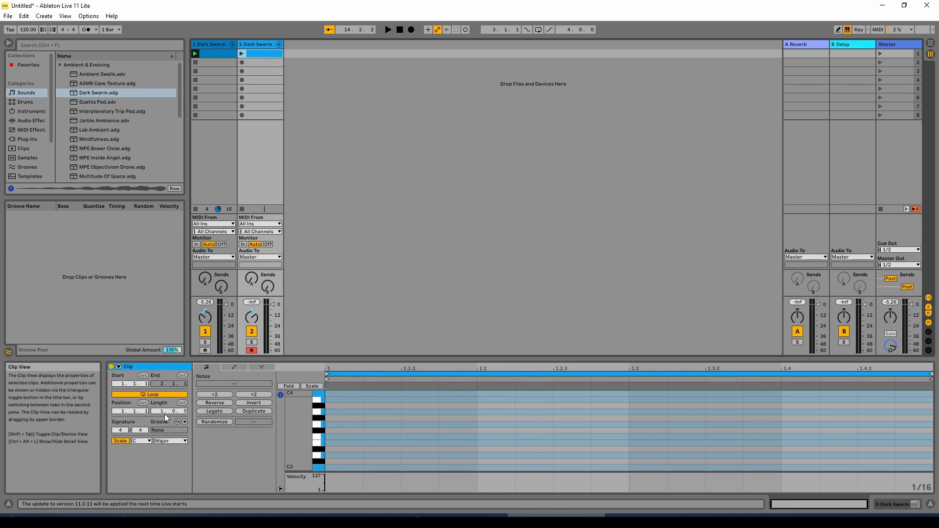
drag(164, 414, 165, 400)
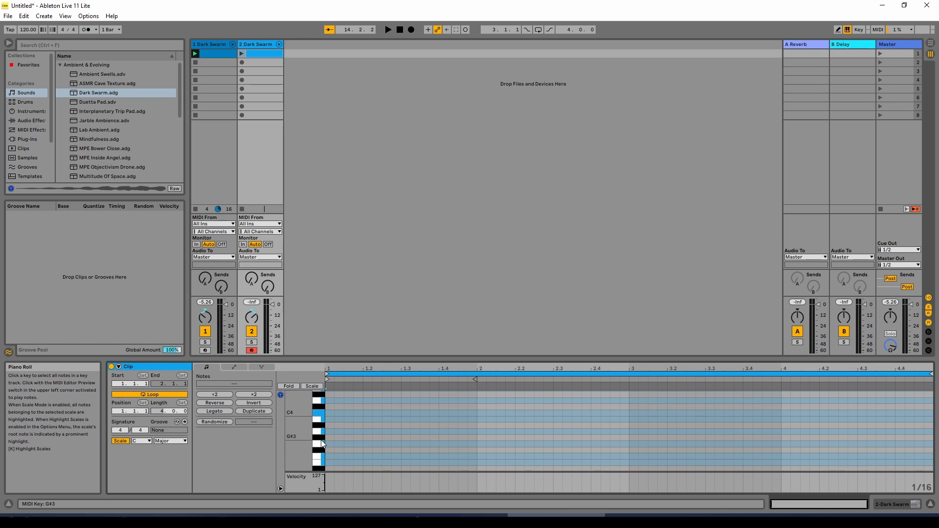
scroll(319, 436, up, 5)
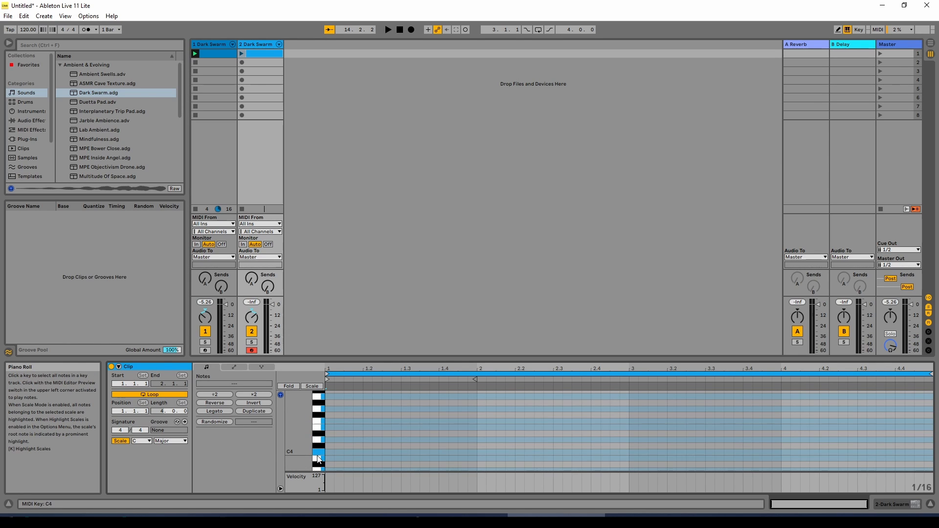
click(322, 453)
click(321, 440)
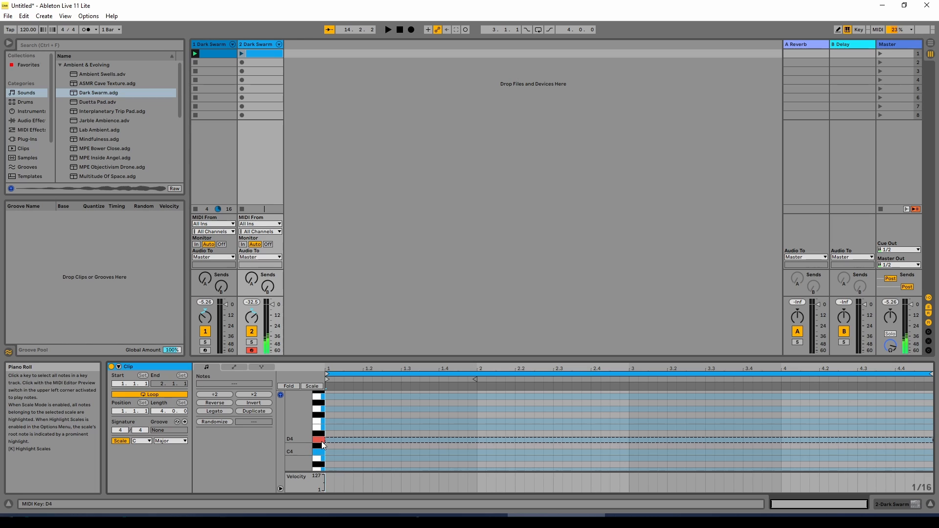
click(318, 426)
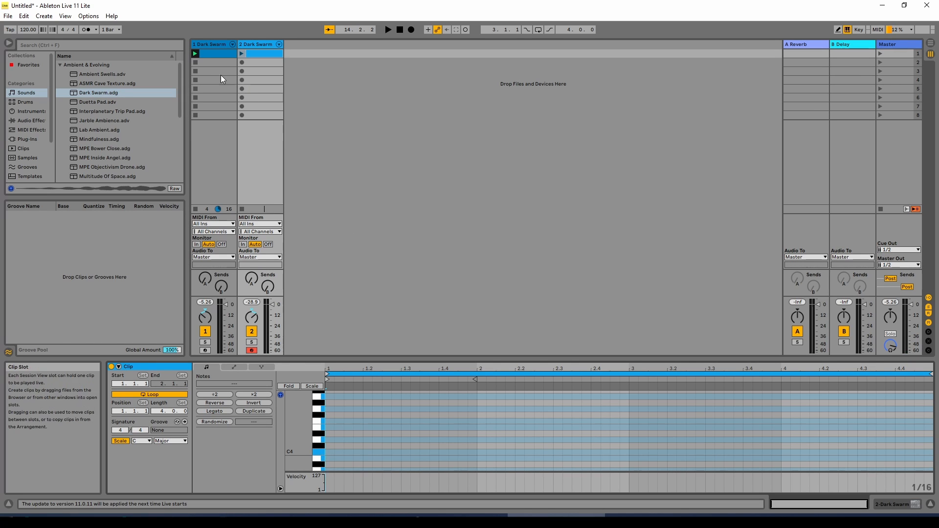
Enter C4, F4, an eighth-note E4 and F4 on bar 1's four beats in track 2's clip and play it with track 1's chords.
click(195, 54)
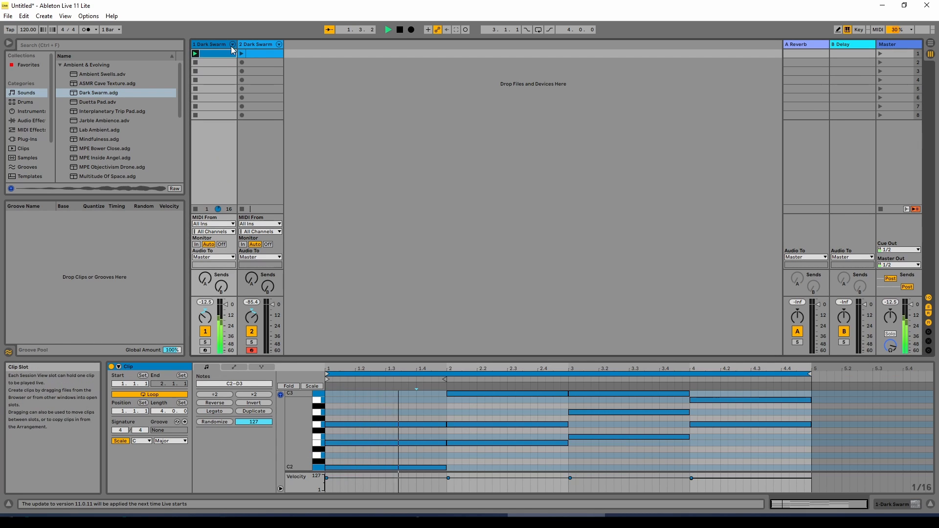
click(254, 54)
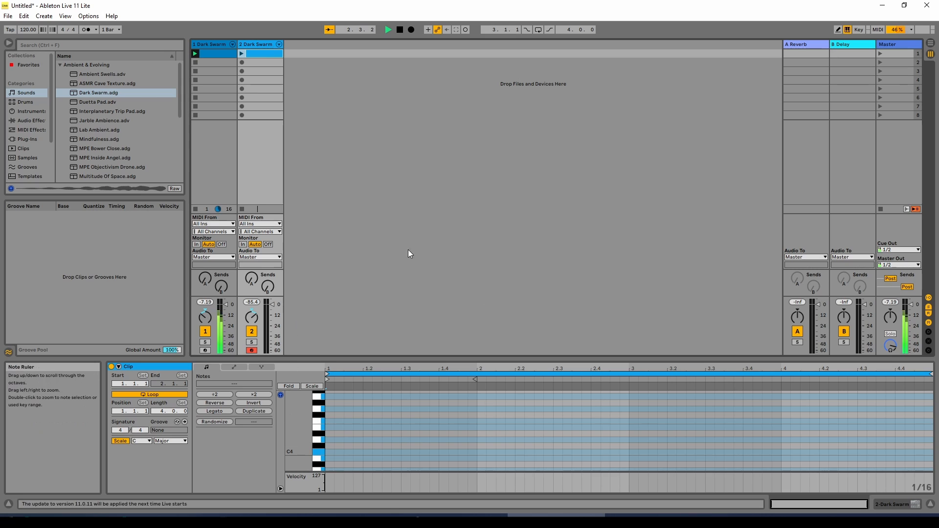
double_click(330, 451)
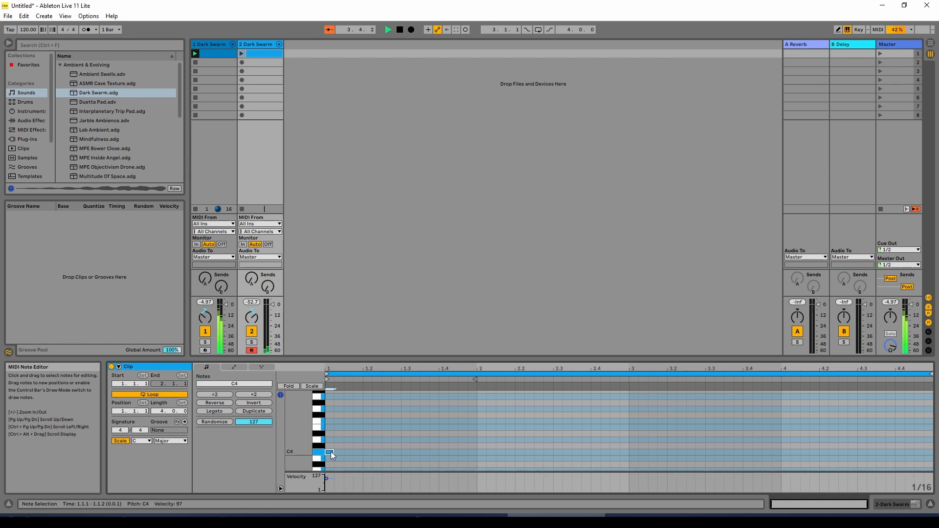
double_click(371, 421)
double_click(408, 428)
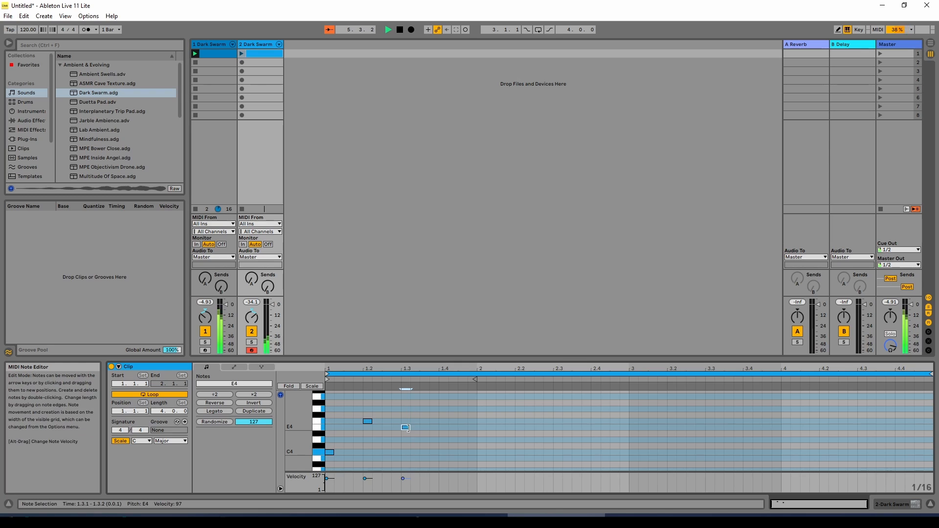
double_click(443, 416)
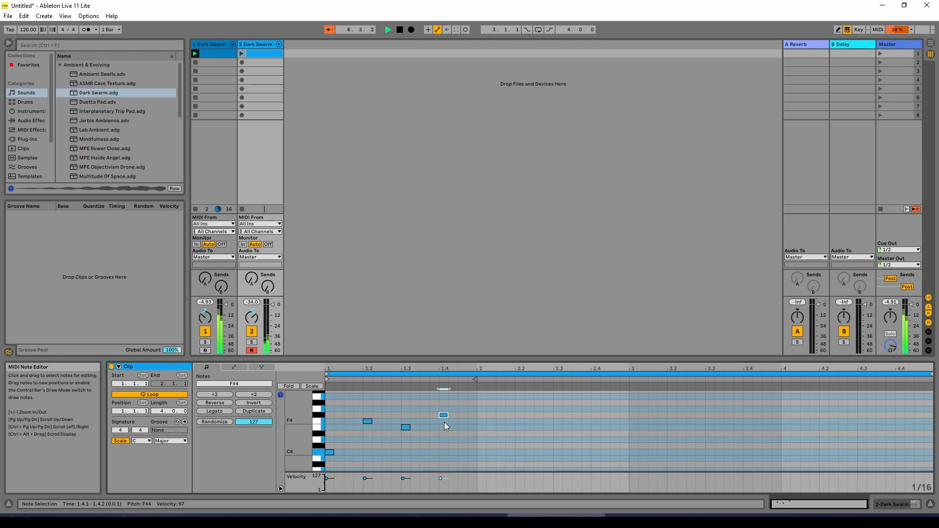
drag(443, 419, 416, 428)
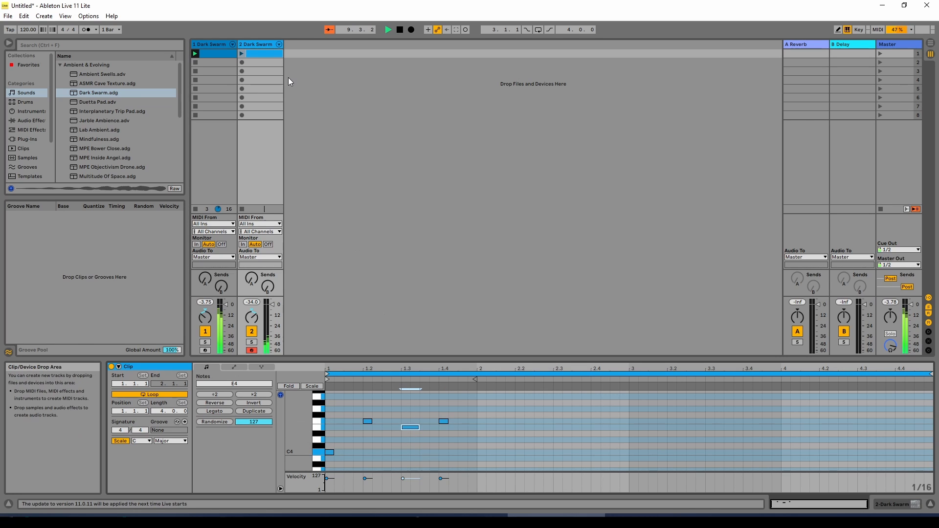
click(242, 53)
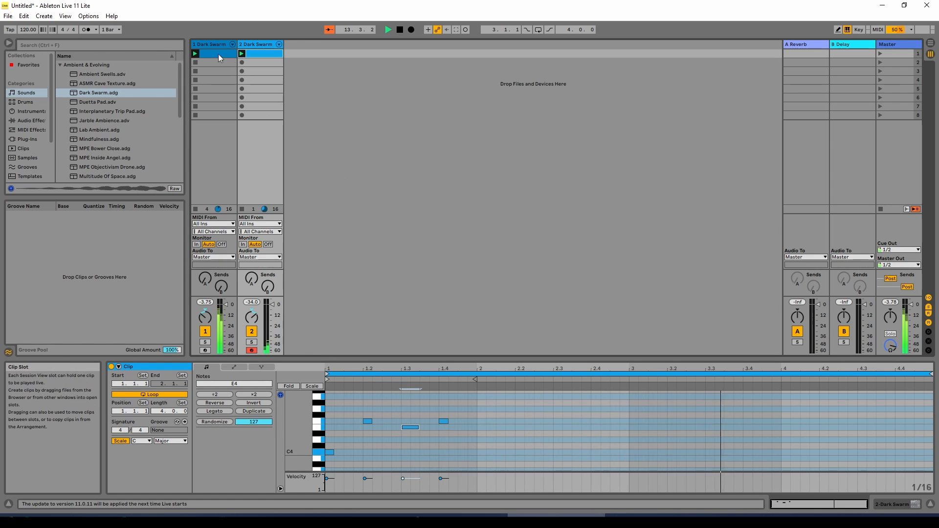
click(400, 30)
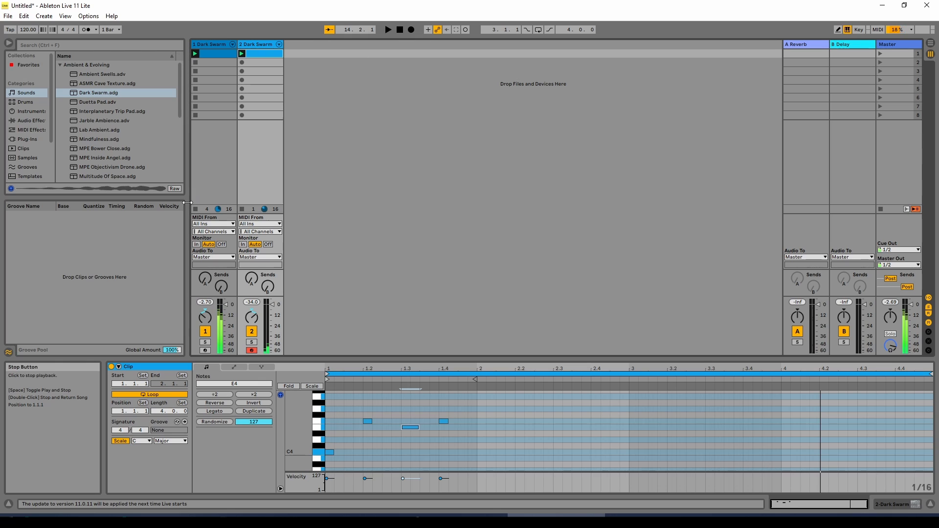
Stop the clips on both tracks and launch only track 2's melody clip.
click(195, 209)
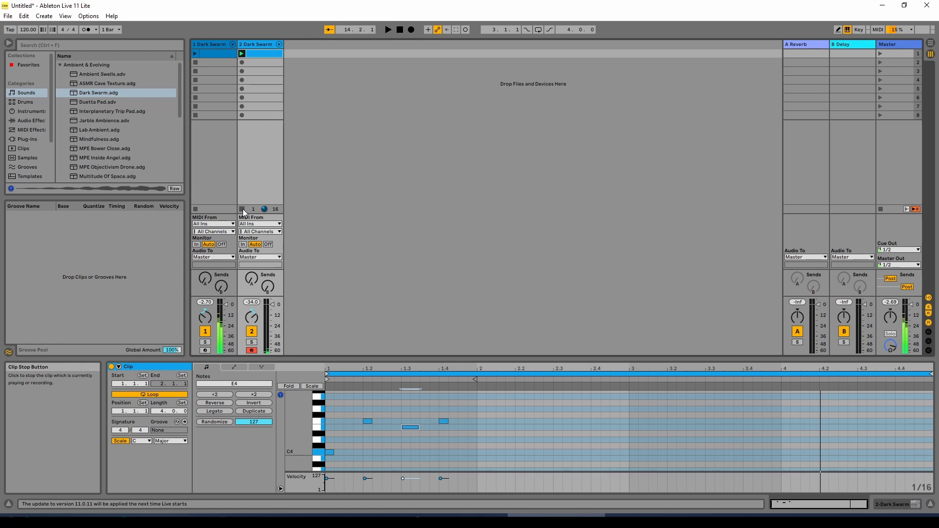
click(242, 209)
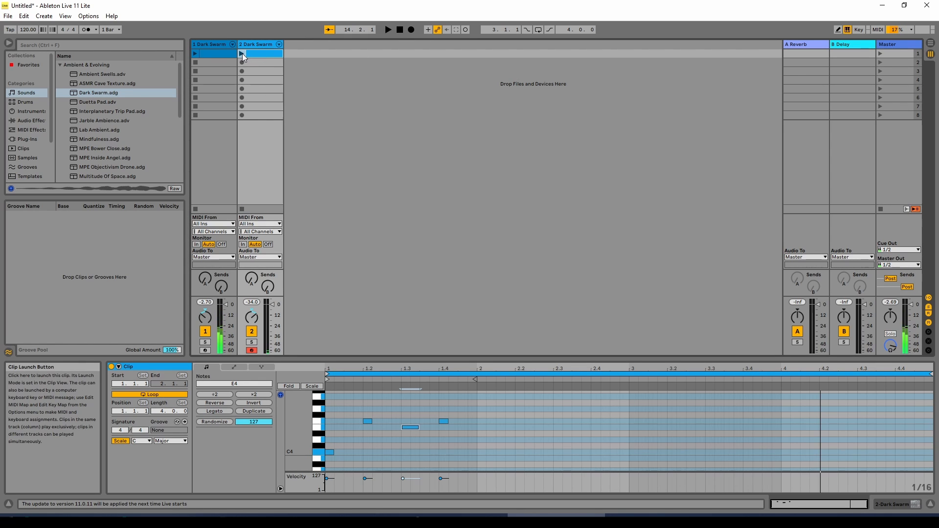
click(242, 54)
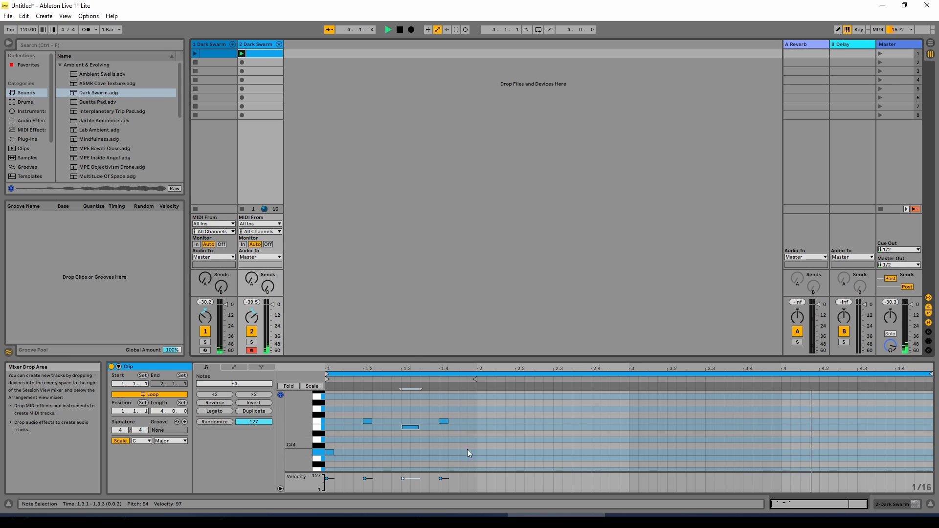
Add E4 at 2.1.2, G4 on beat 2.3 and F4 at 2.3.4 to bar 2 of track 2's clip.
double_click(495, 427)
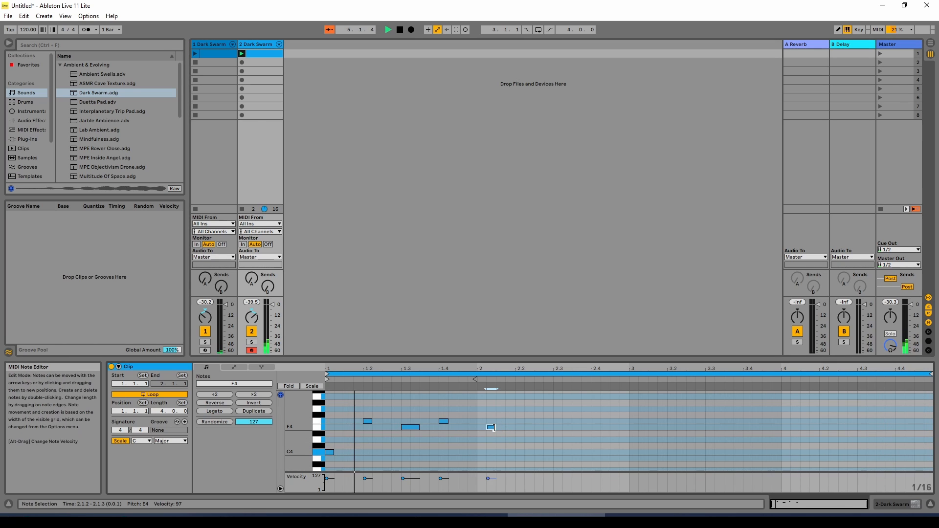
double_click(556, 409)
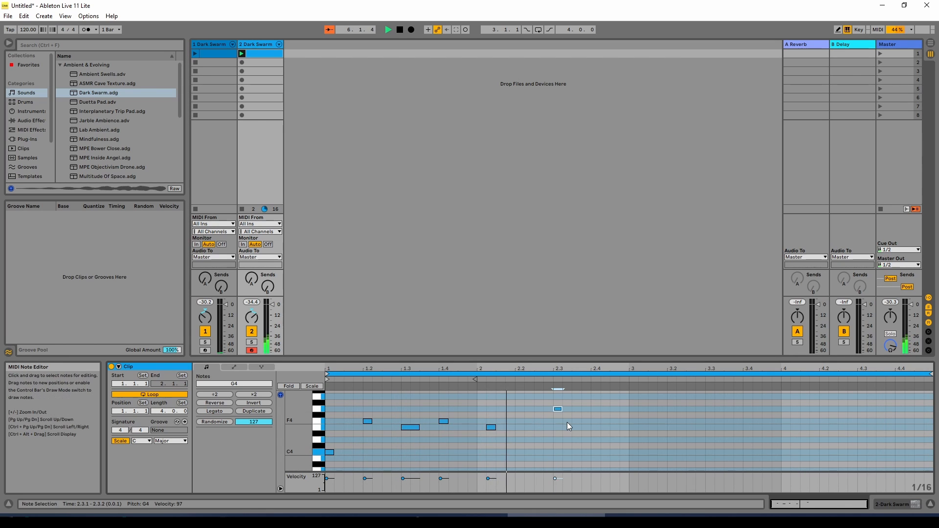
double_click(567, 422)
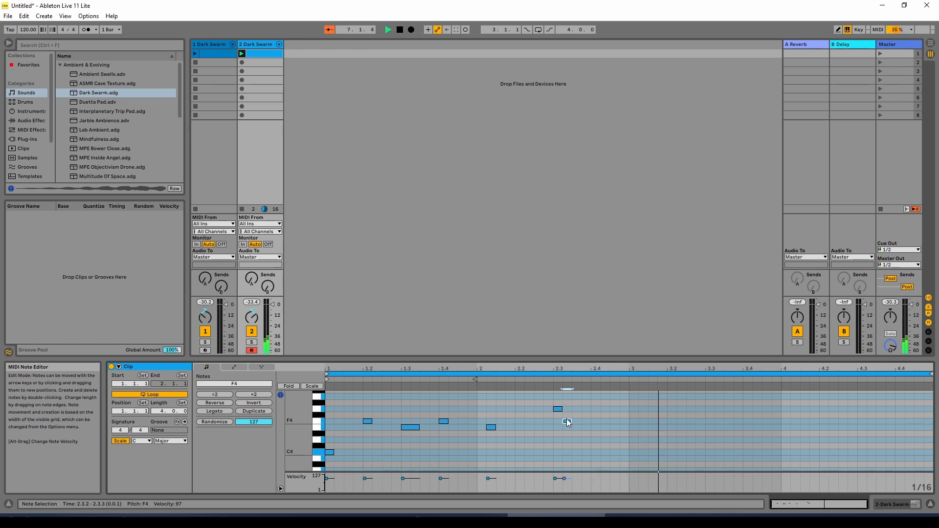
drag(567, 418, 585, 421)
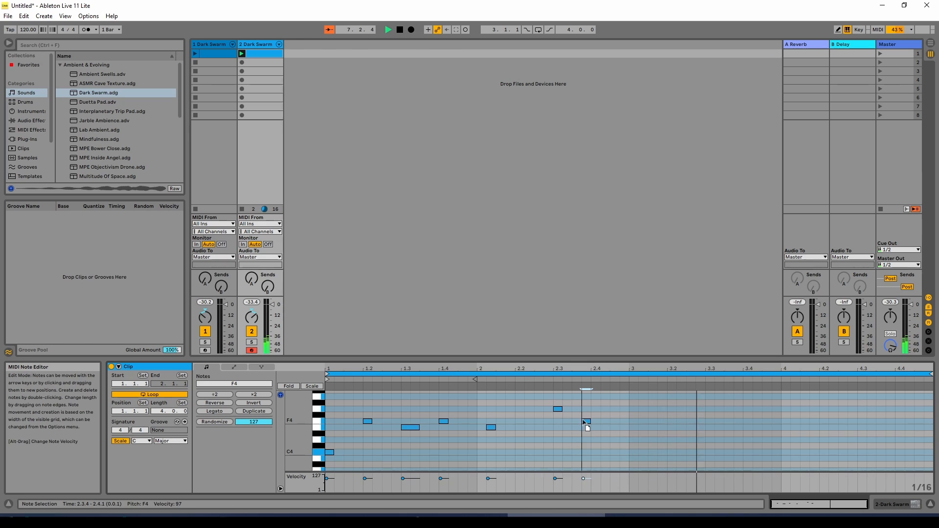
Enter D4, C4, B3 and C4 on bar 3's four beats, play the melody with track 1's chords, and stop playback.
double_click(635, 439)
double_click(675, 451)
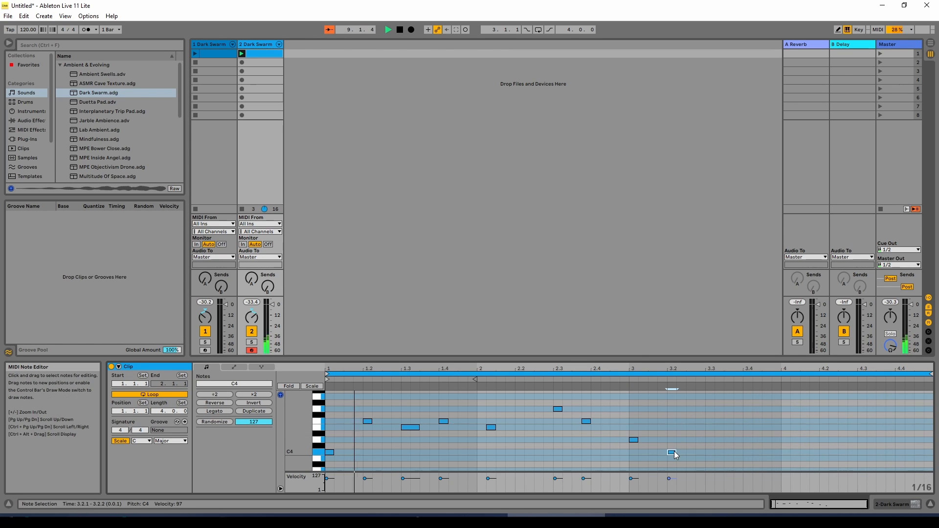
double_click(715, 459)
double_click(750, 453)
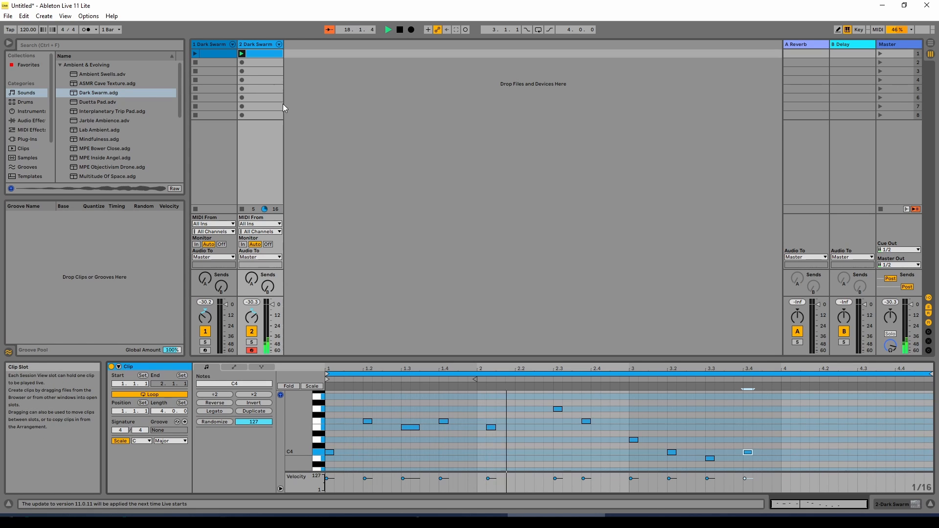
click(195, 53)
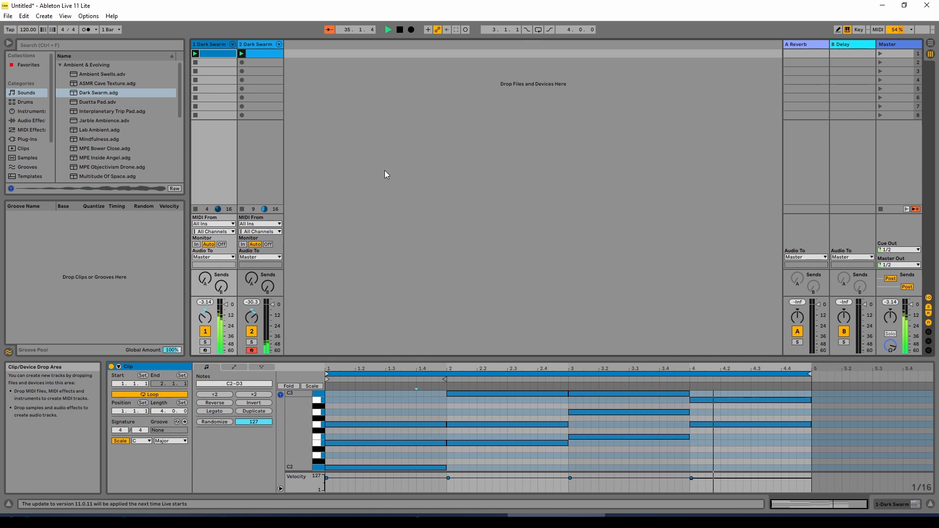
click(399, 30)
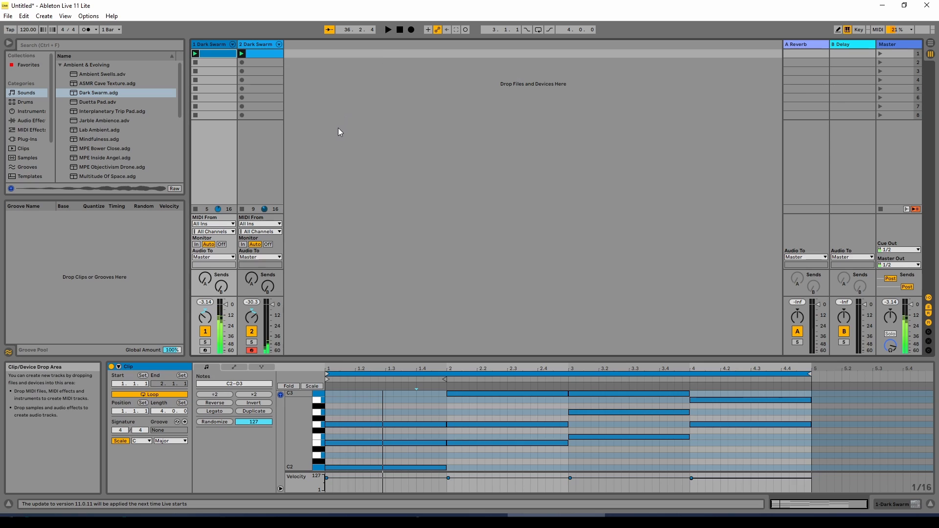
Create a clip in track 1's second slot holding C2 for the full bar, and audition it with and without track 2's melody.
double_click(210, 61)
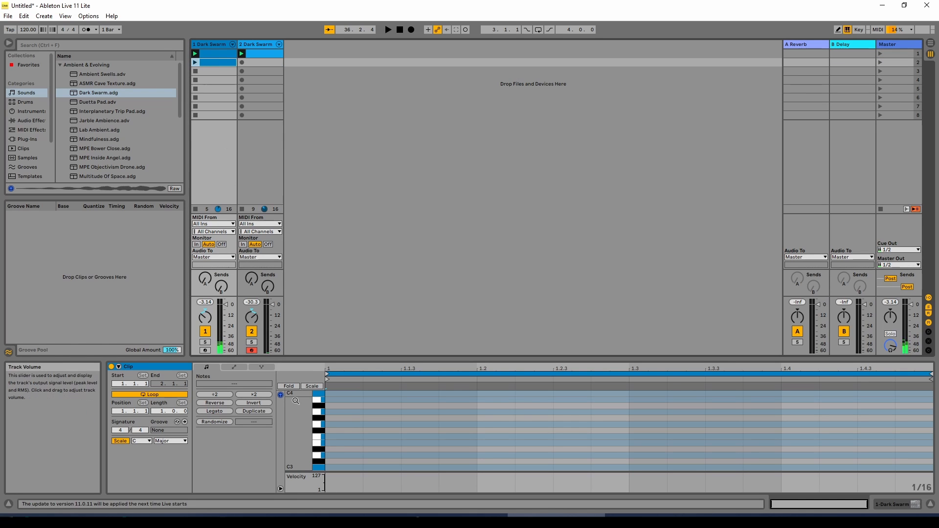
scroll(345, 455, down, 5)
scroll(345, 443, down, 4)
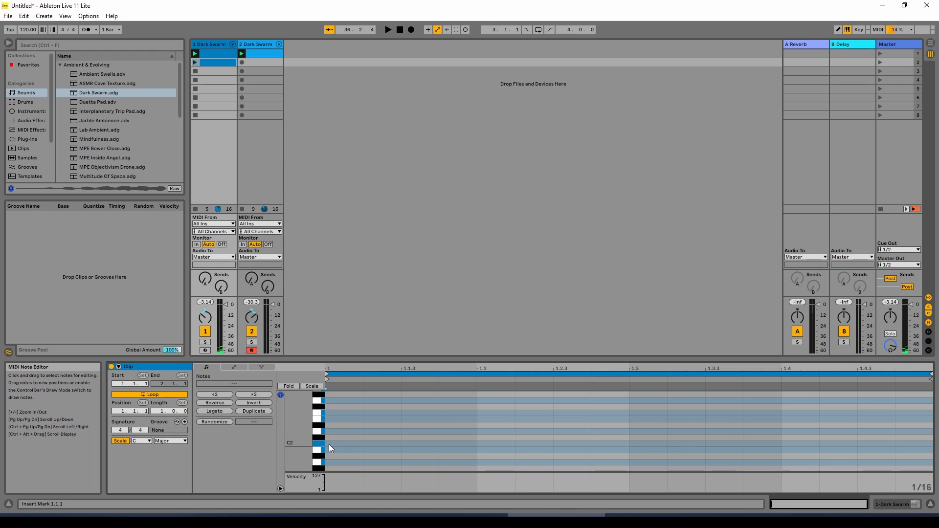
double_click(329, 444)
drag(328, 443, 891, 445)
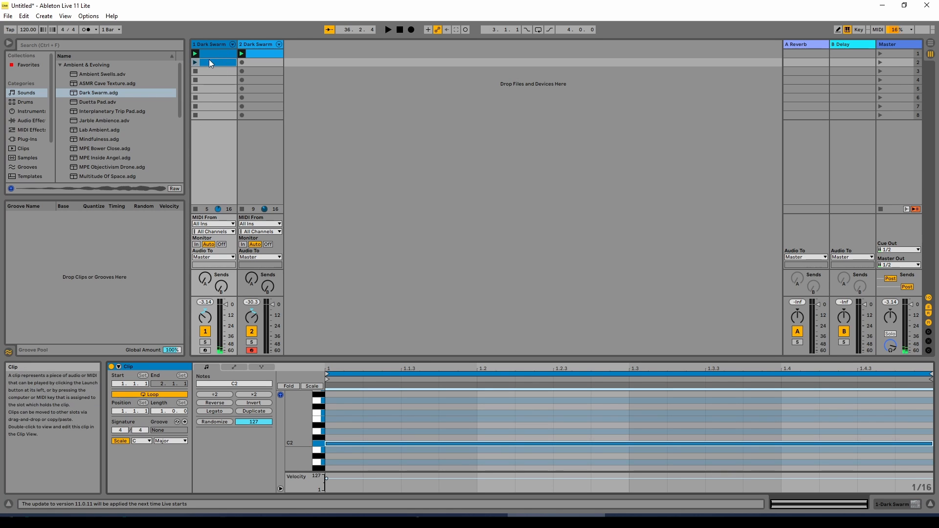
click(195, 62)
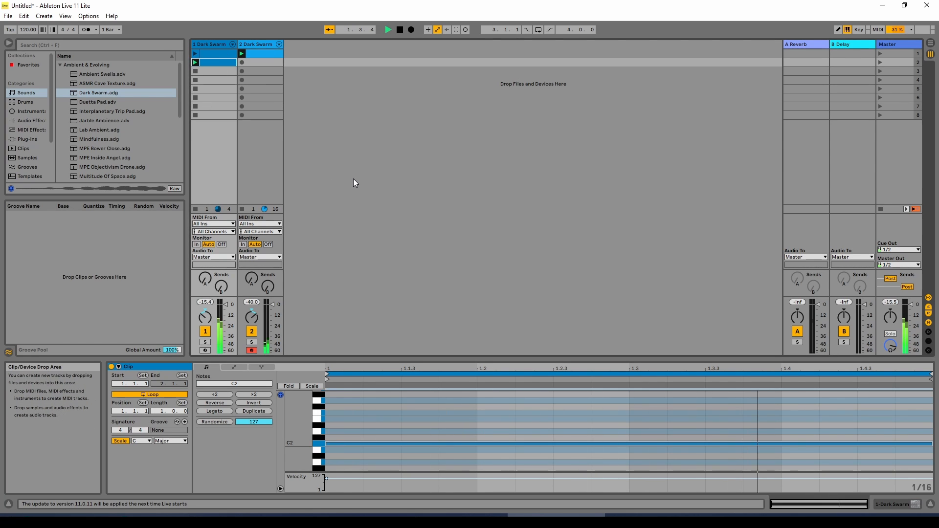
click(241, 209)
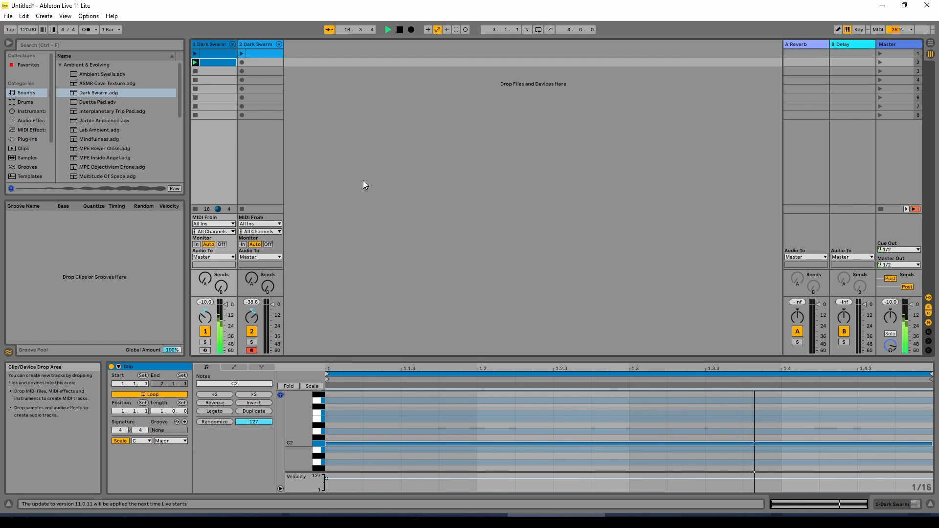
Set the new clip's loop length to 4.2.0 and add D2 in bar 2, E2 in bar 3, D2 in bar 4 and C2 in bar 5.
drag(170, 409, 161, 404)
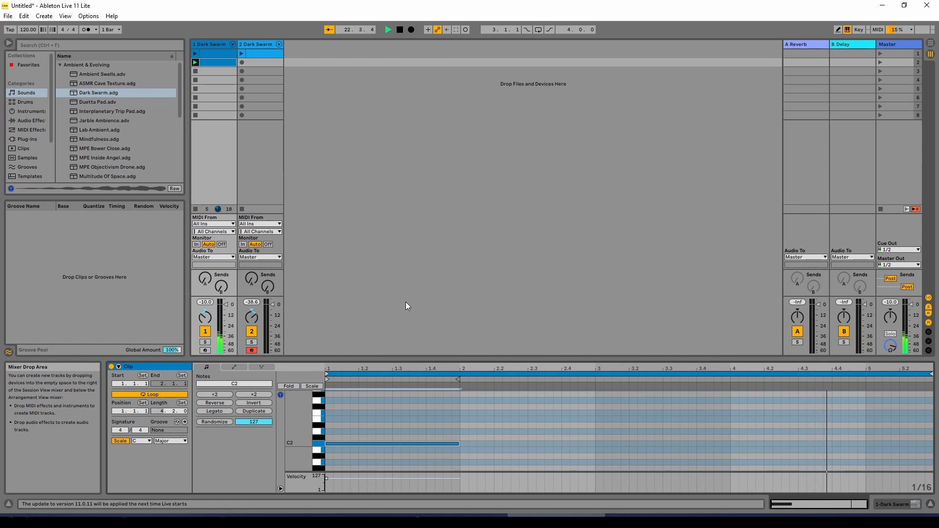
double_click(465, 430)
drag(468, 432, 726, 416)
double_click(600, 419)
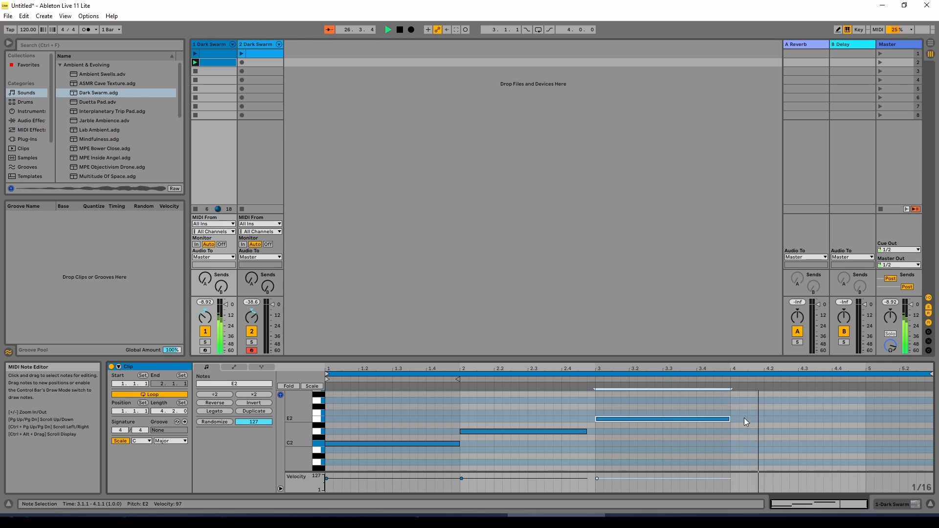
double_click(735, 433)
drag(740, 432, 915, 444)
double_click(870, 444)
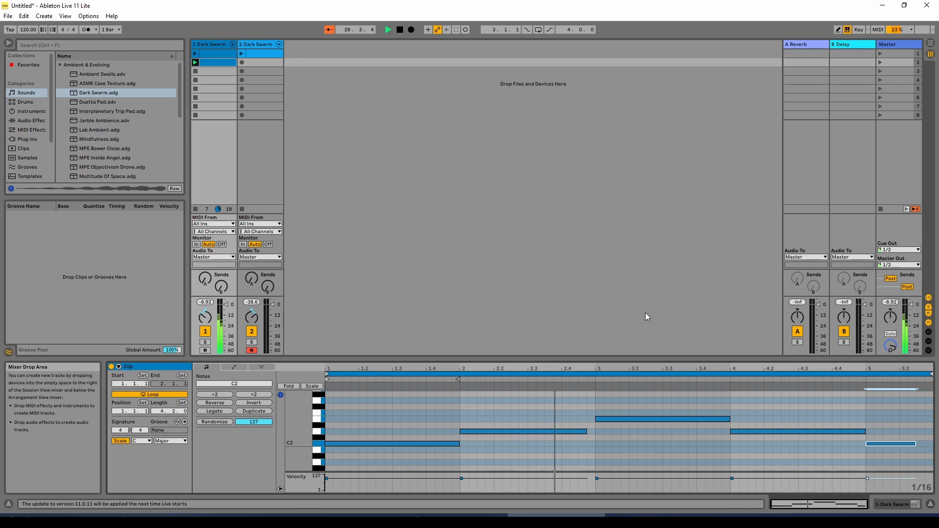